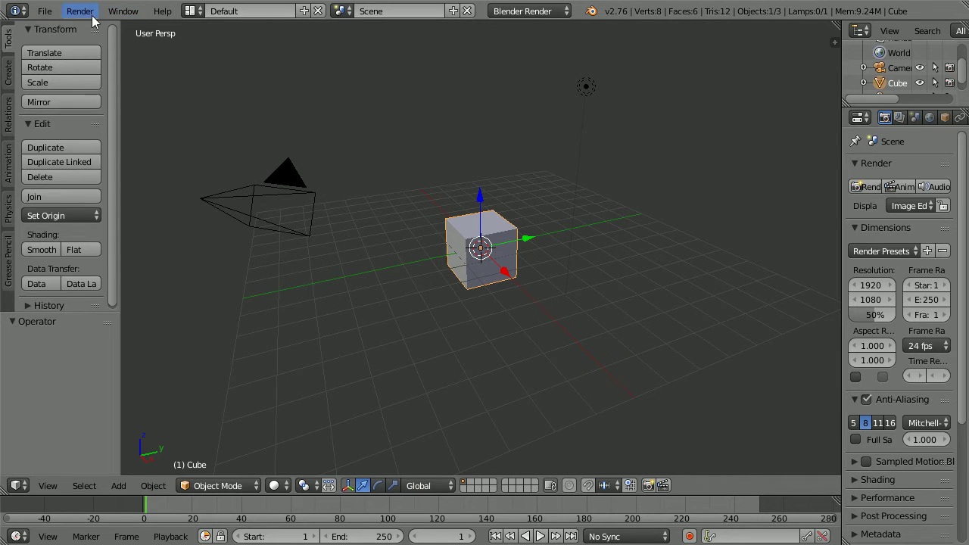
Display the File menu's Open Recent list of .blend projects
click(44, 11)
mouse_move(75, 59)
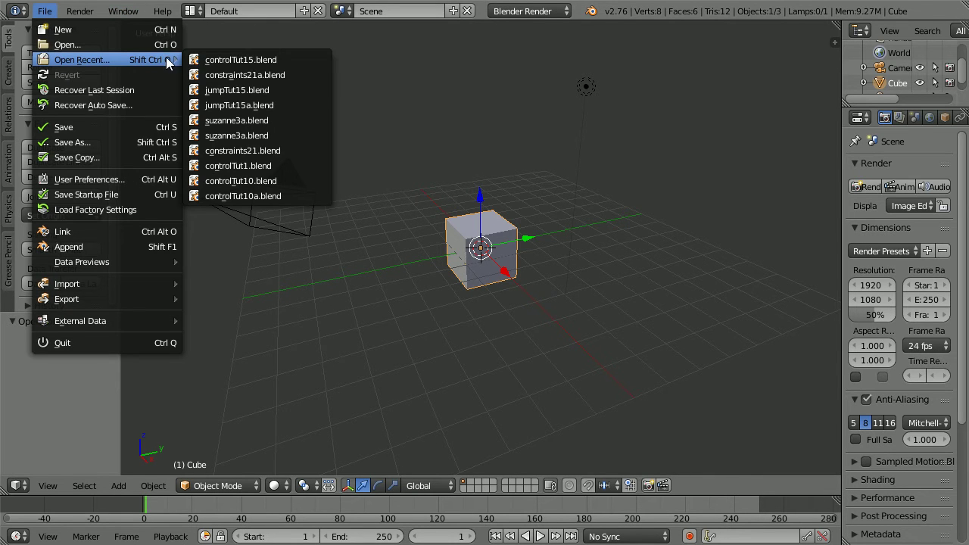
Open controlTut15.blend and scale the armature to 0.5 in Object Mode
click(299, 59)
click(224, 492)
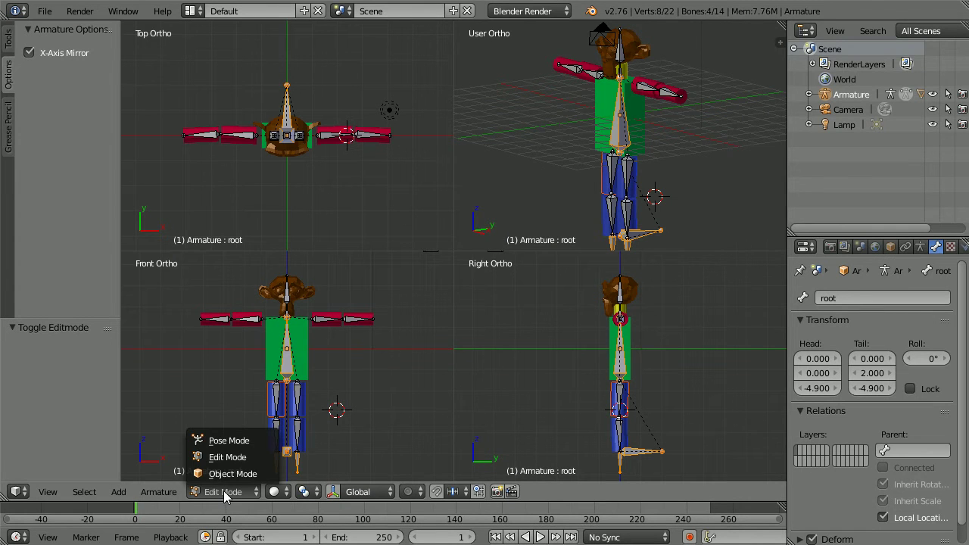
click(227, 471)
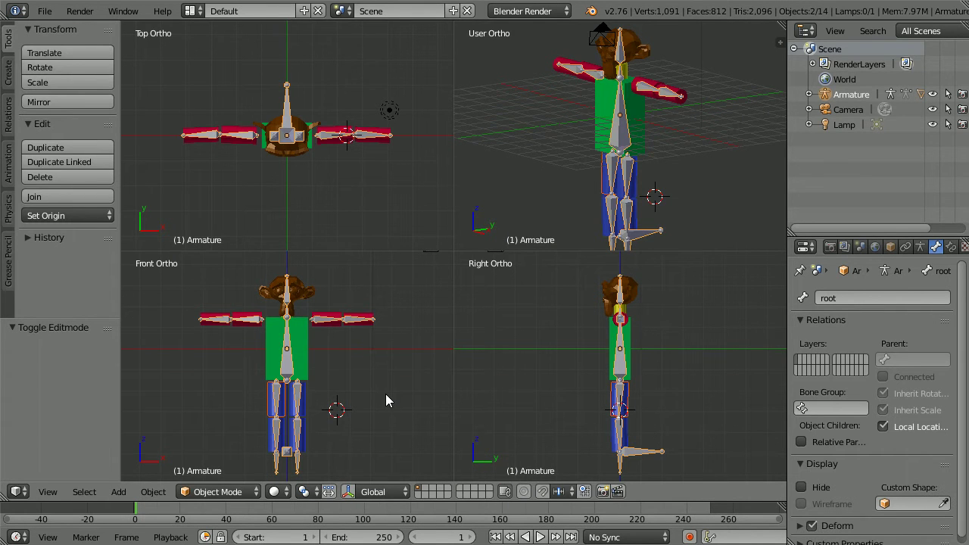
text(s.5)
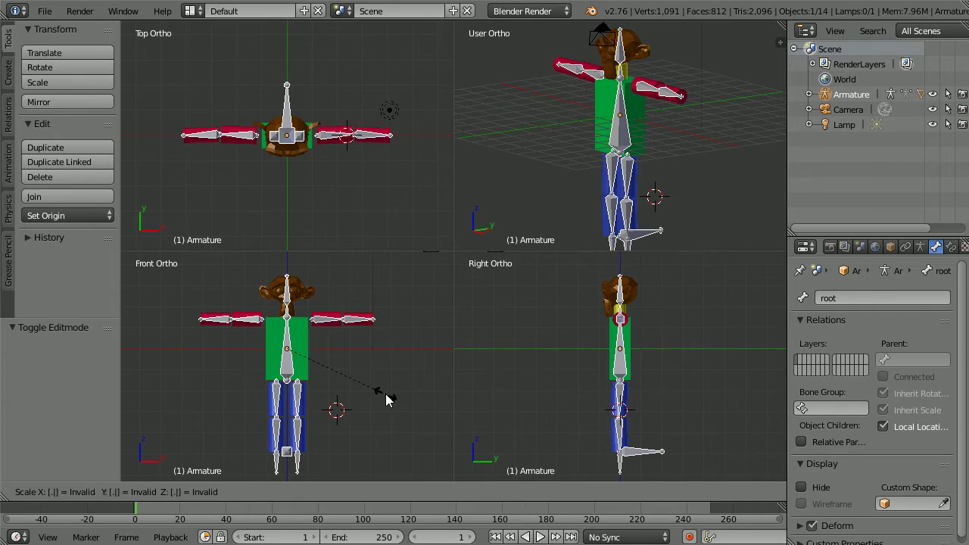
key(Return)
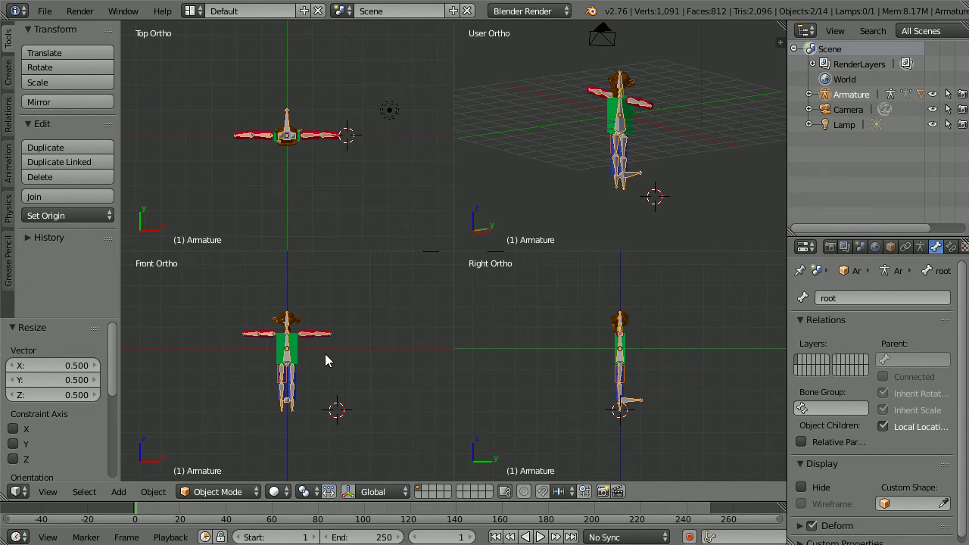
Raise the armature 2.5 units along the Z axis
key(ctrl+Tab)
key(g)
key(z)
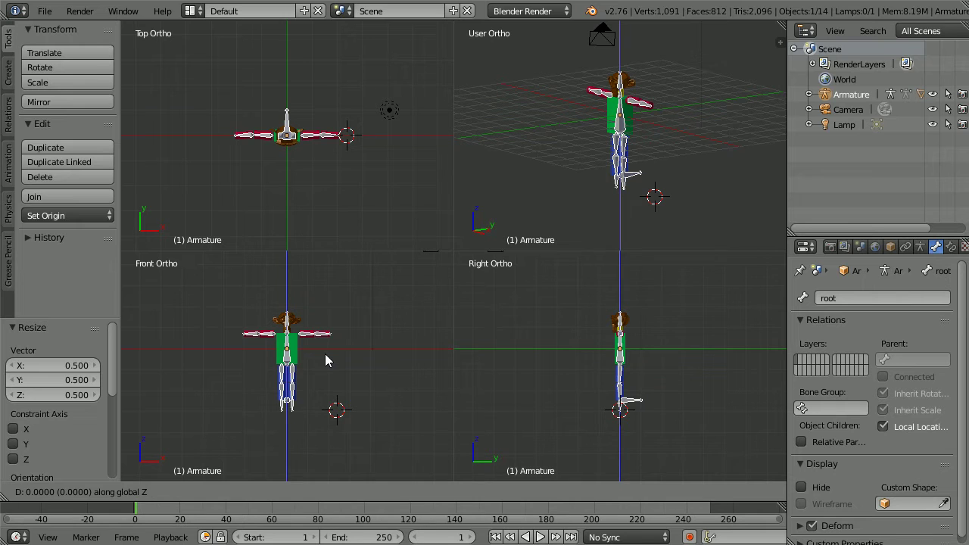
text(2.5)
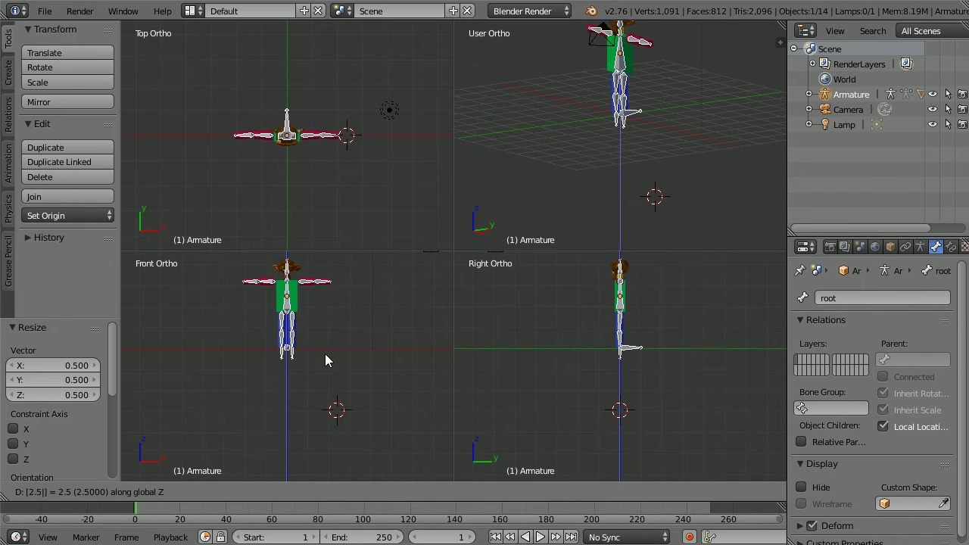
key(Return)
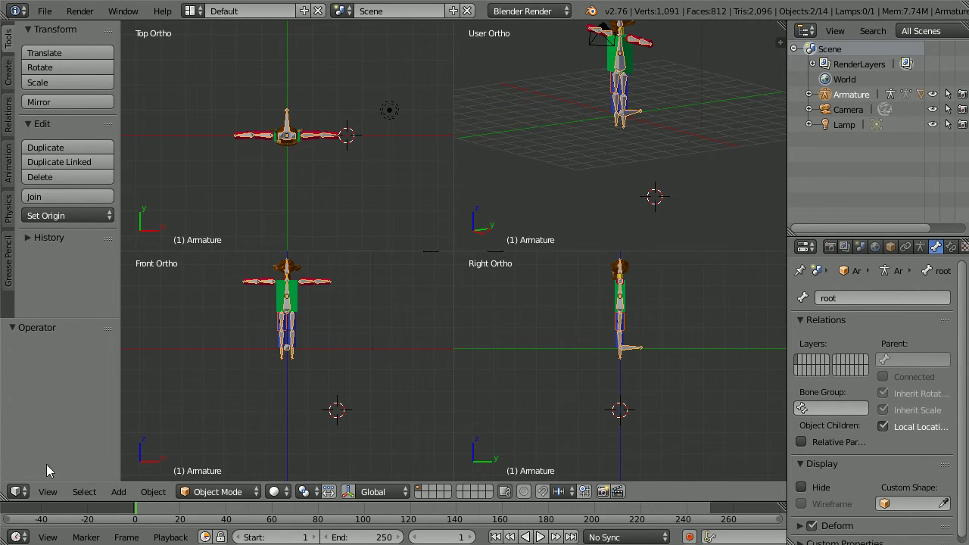
click(48, 491)
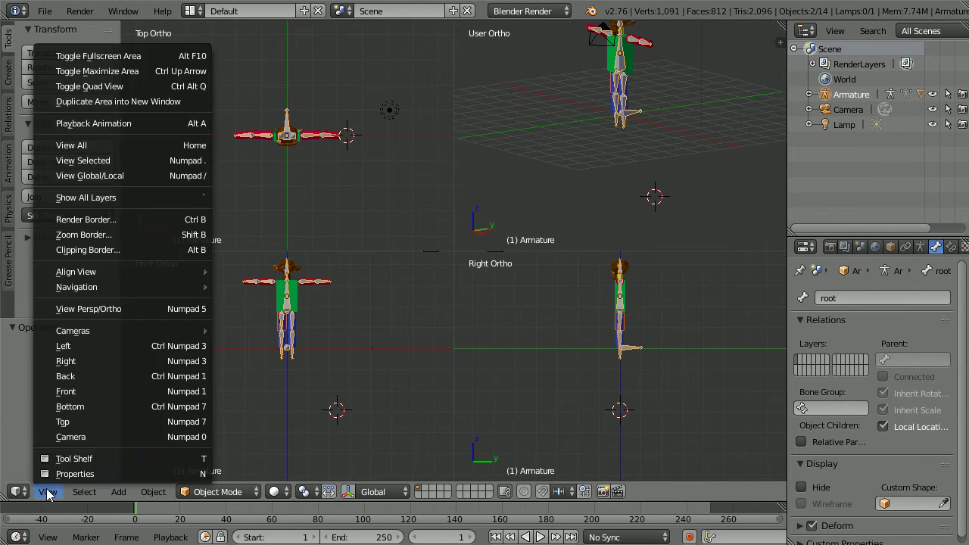
click(65, 86)
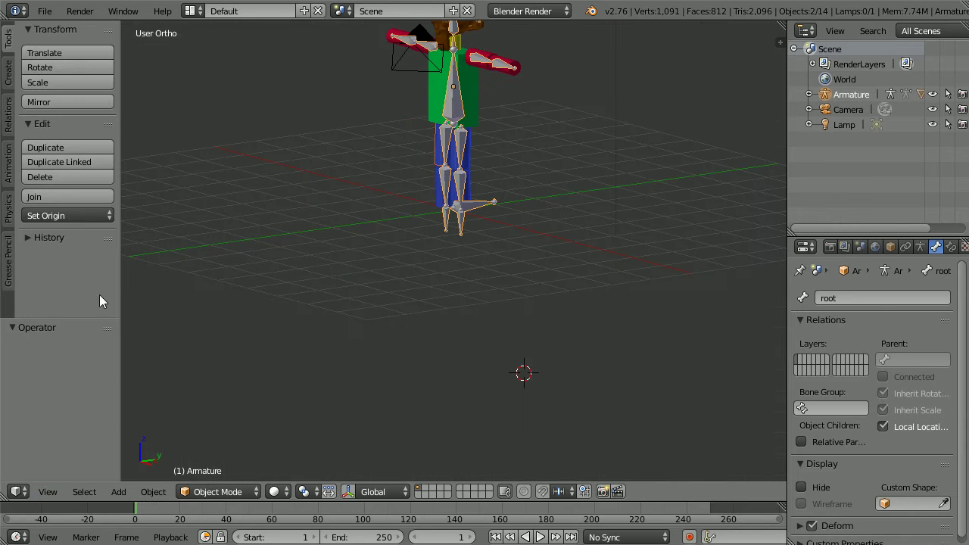
click(47, 491)
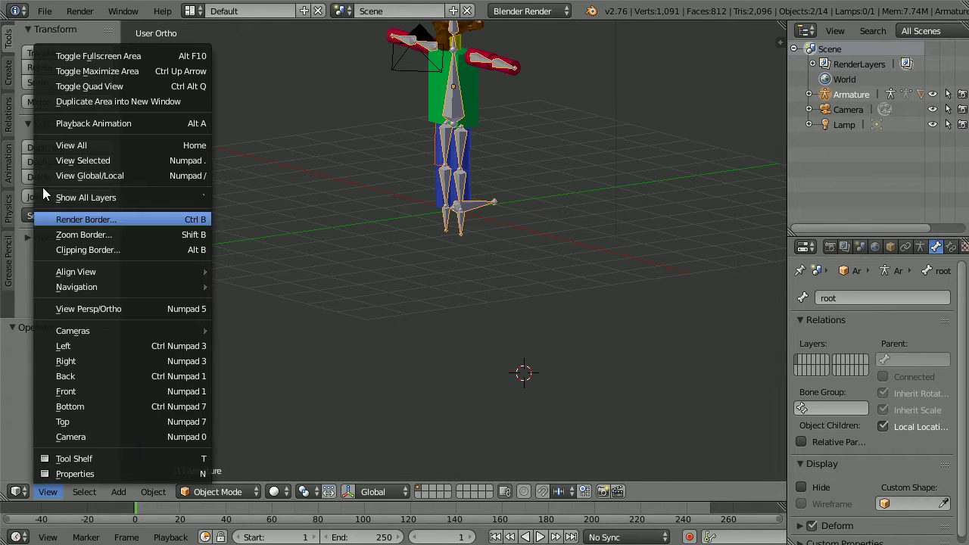
click(121, 160)
click(49, 492)
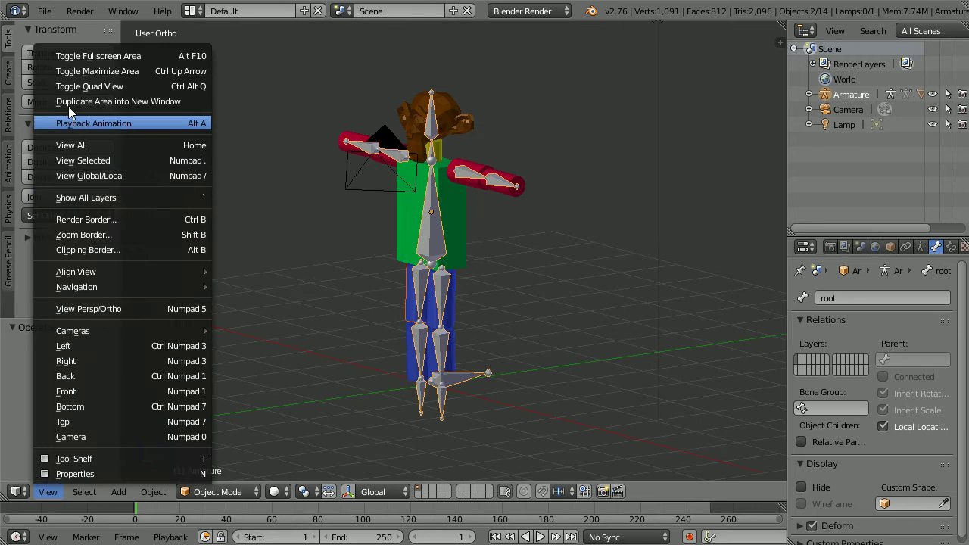
click(148, 84)
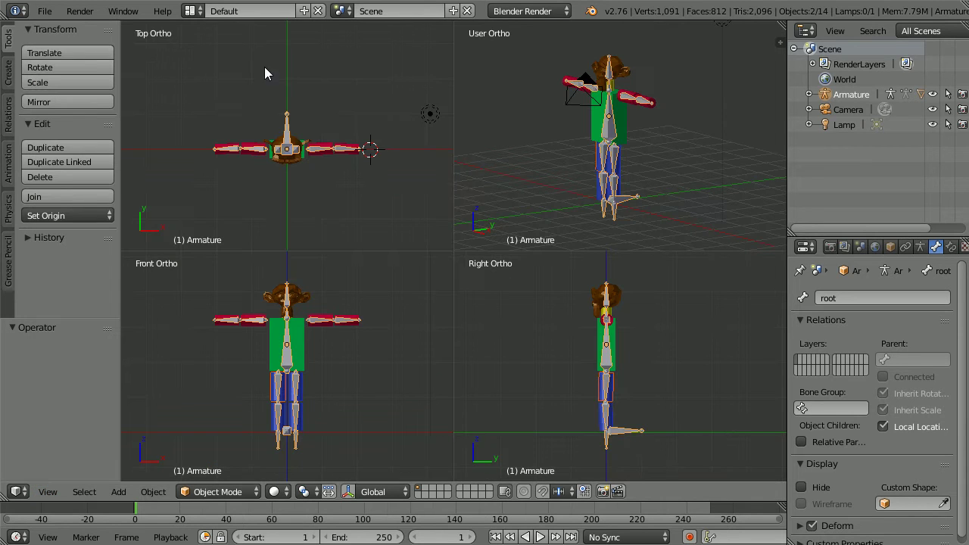
Snap the 3D cursor to the world centre
click(152, 491)
mouse_move(222, 361)
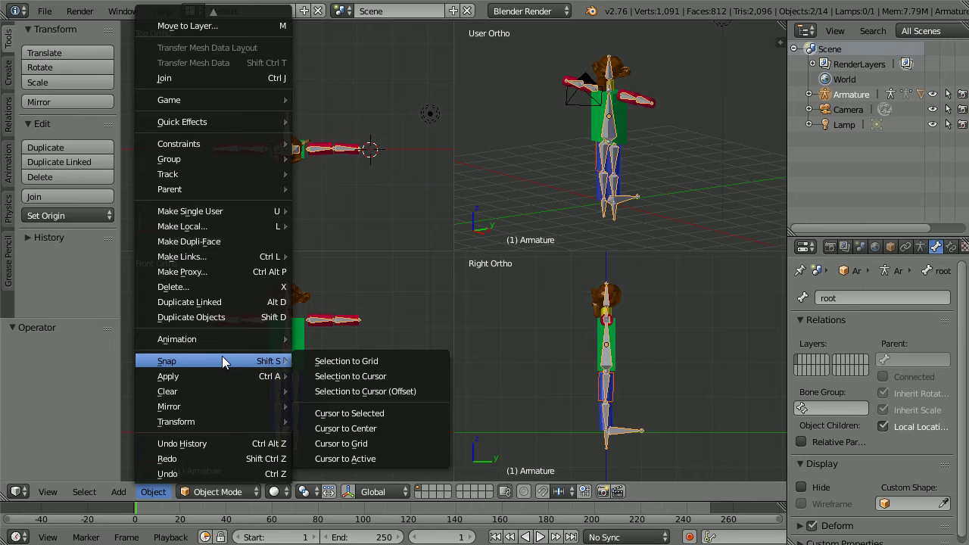
click(396, 428)
Add a mesh plane at the origin and scale it up by 5
click(118, 491)
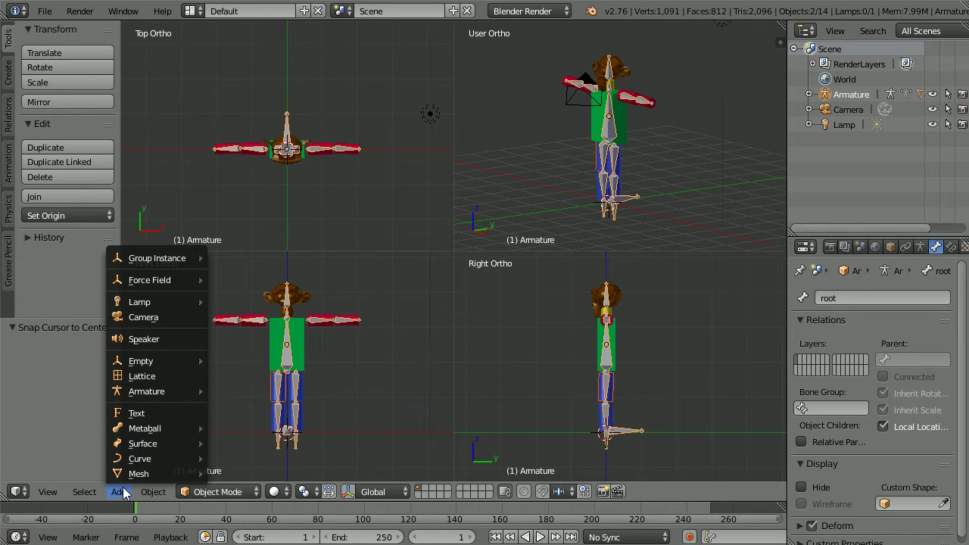
mouse_move(175, 475)
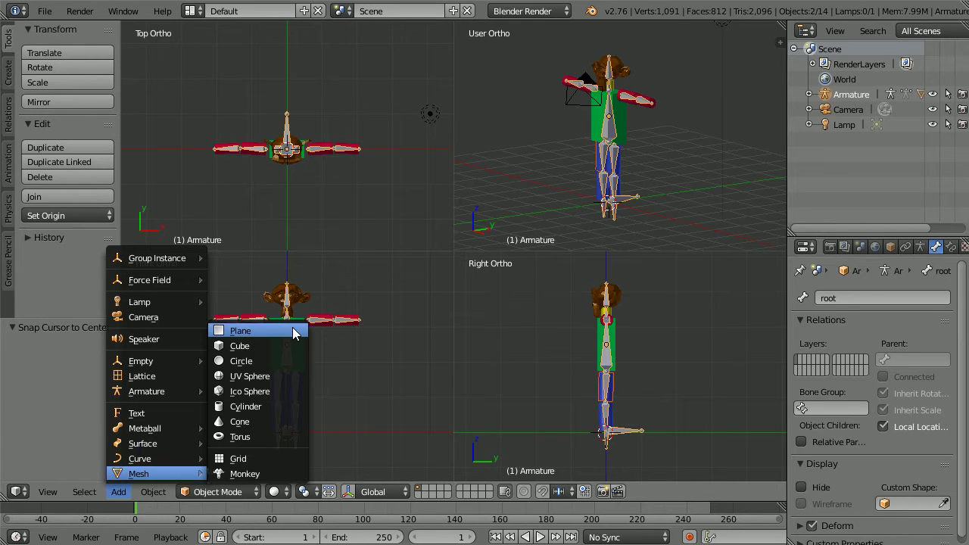
click(244, 330)
key(s)
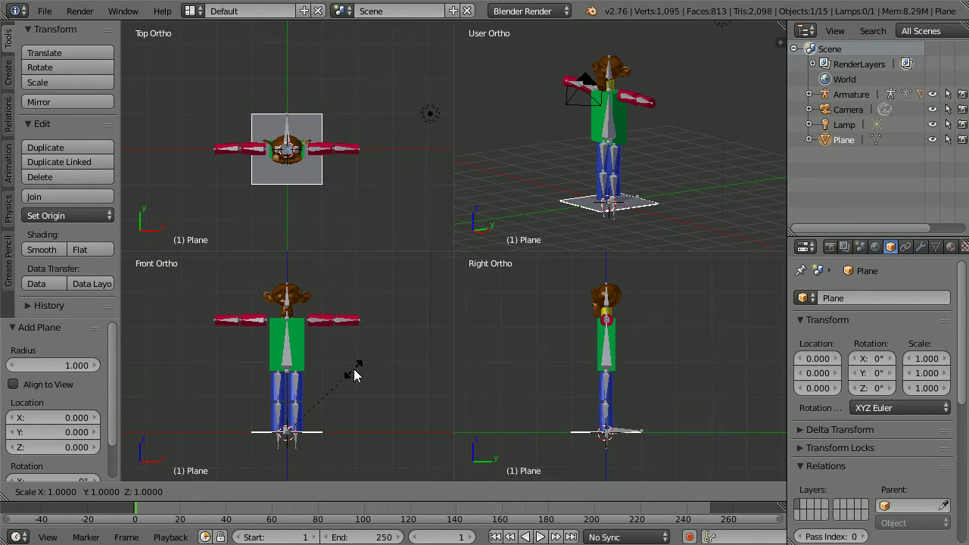
key(5)
key(Return)
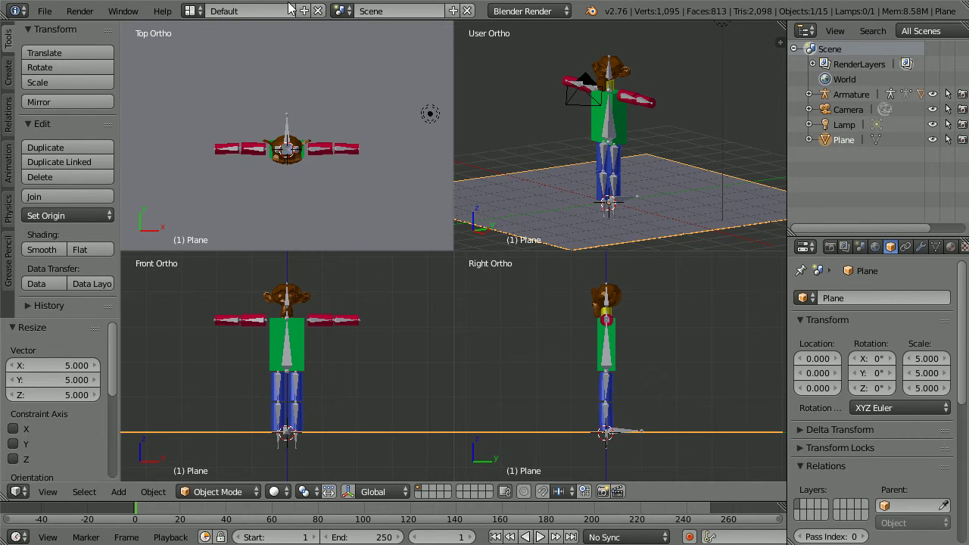
Select the armature and switch it into Pose Mode
right_click(286, 356)
right_click(287, 368)
click(225, 491)
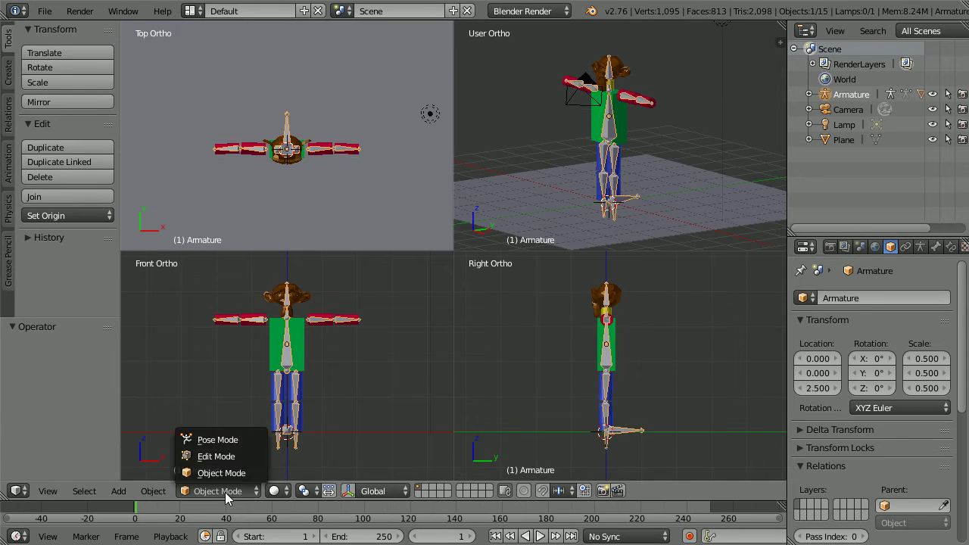
click(217, 440)
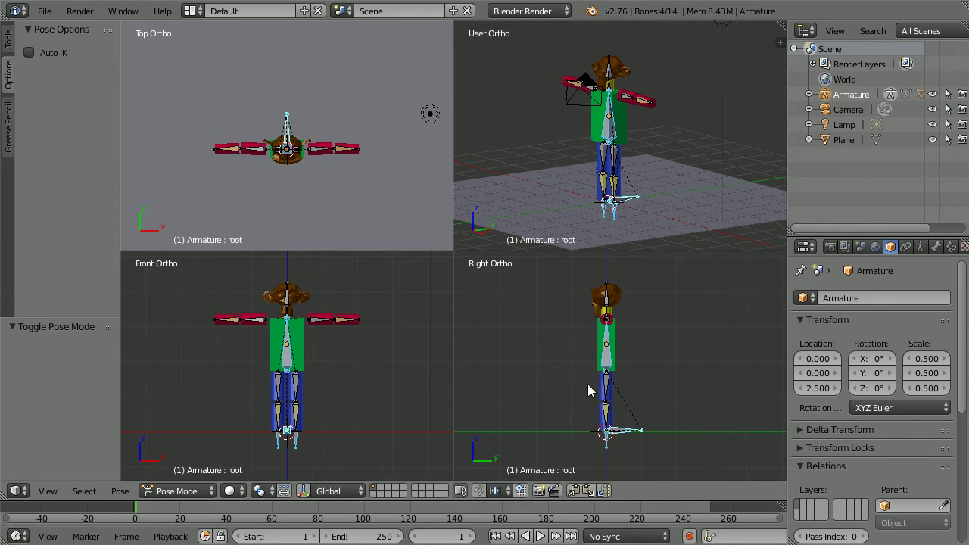
Move the root bone 3 units along the global Y axis
right_click(626, 433)
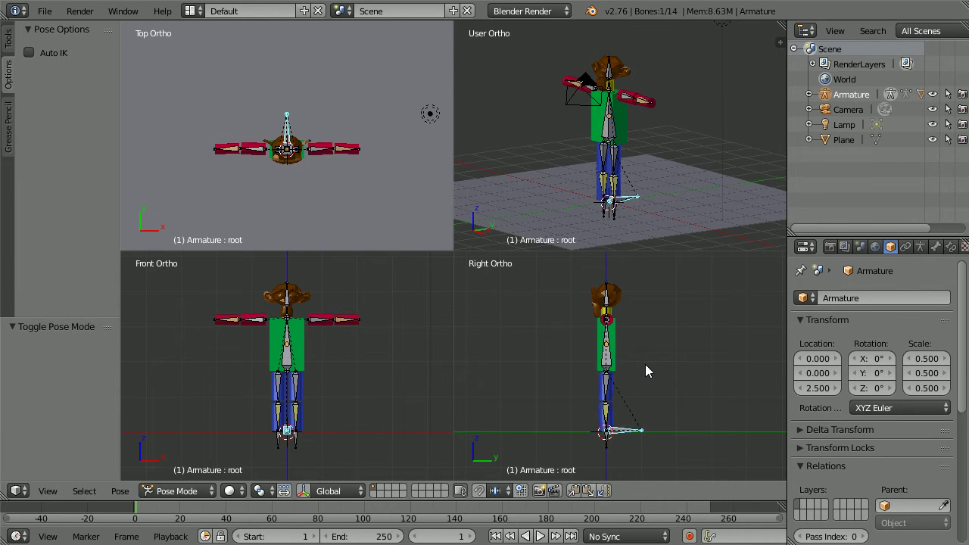
key(g)
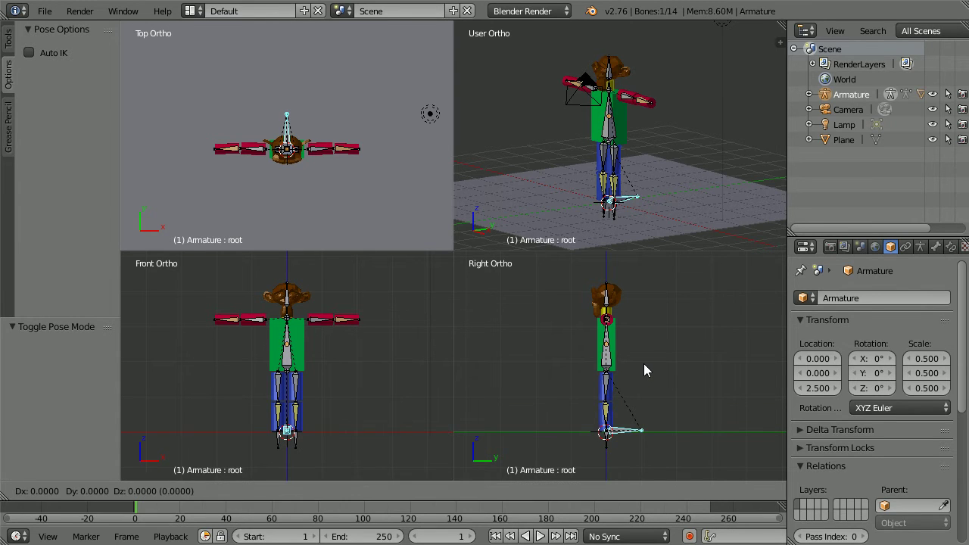
key(y)
key(3)
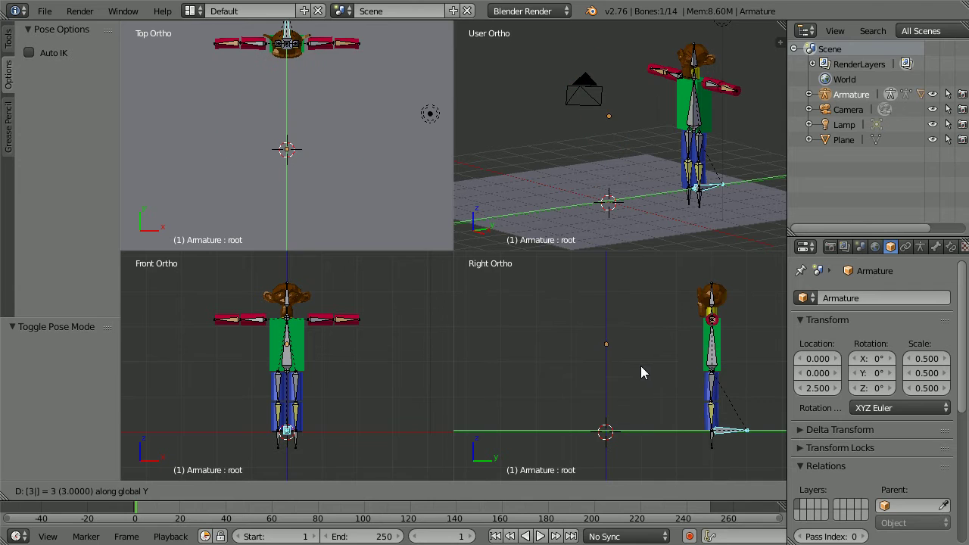
key(Return)
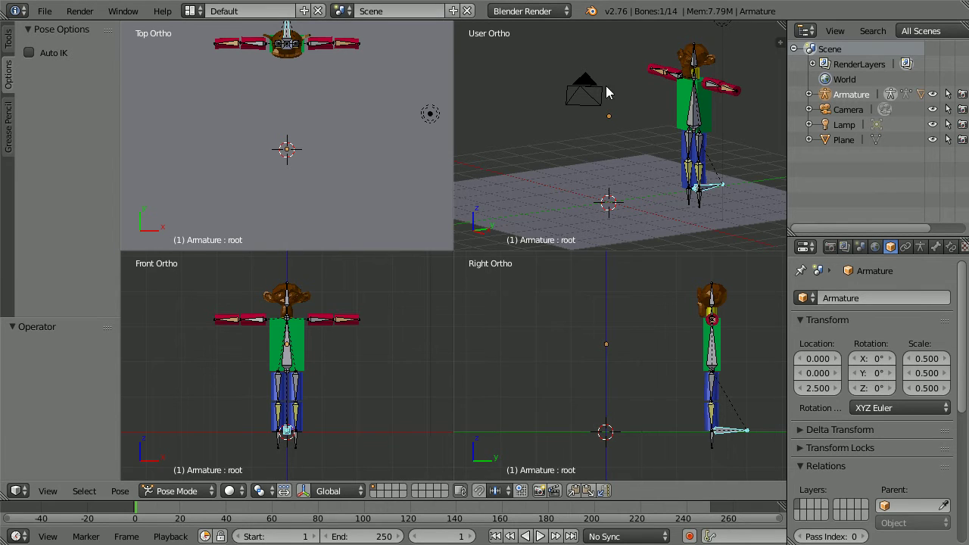
Lower the back bone so the legs bend and lean it forward about -14°
right_click(712, 356)
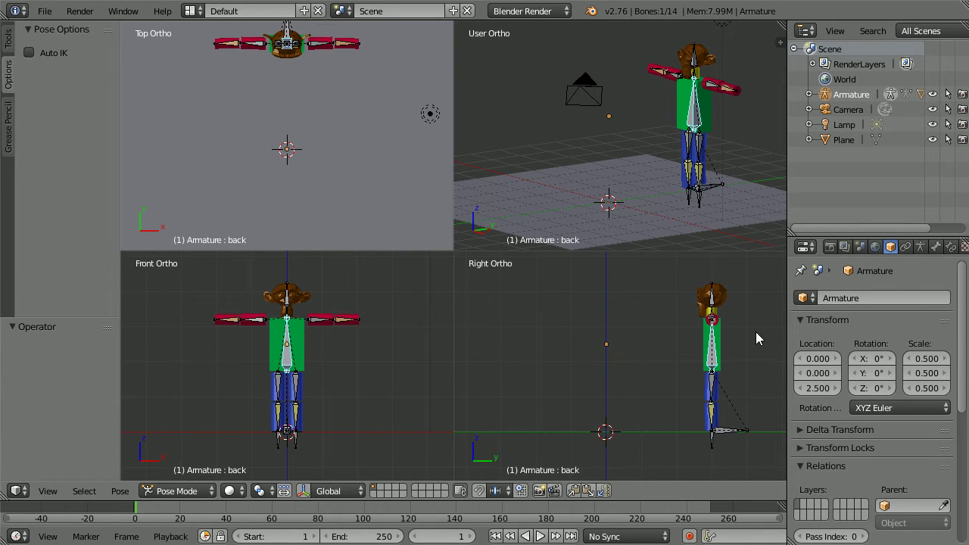
key(g)
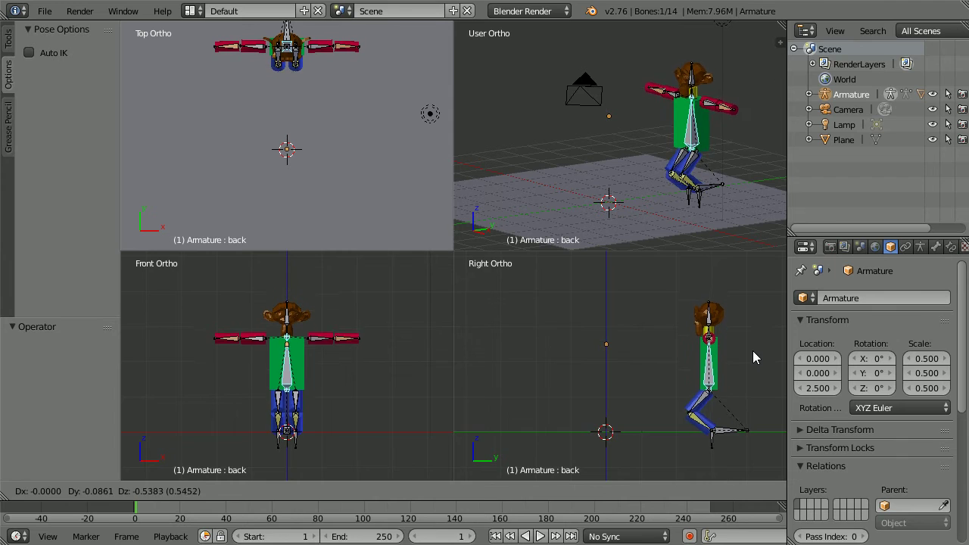
click(752, 356)
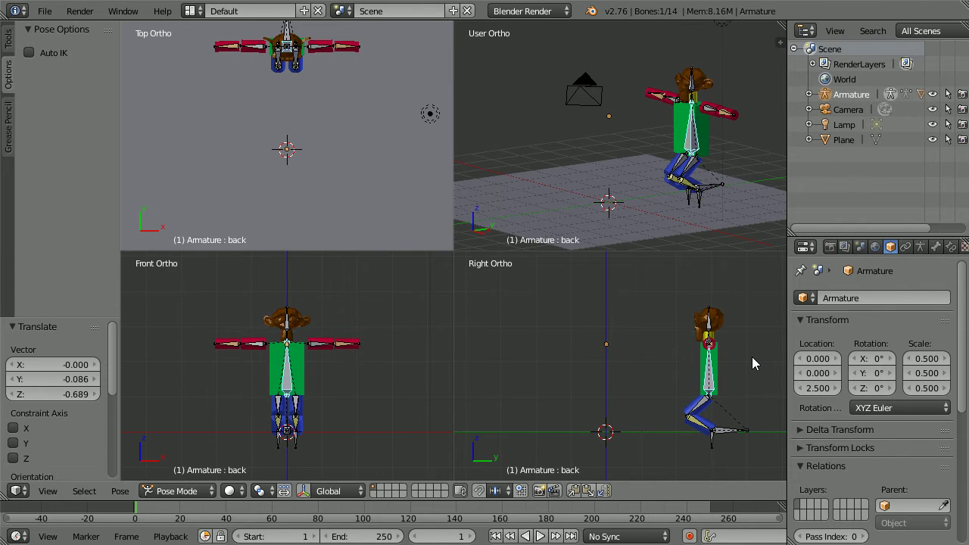
key(r)
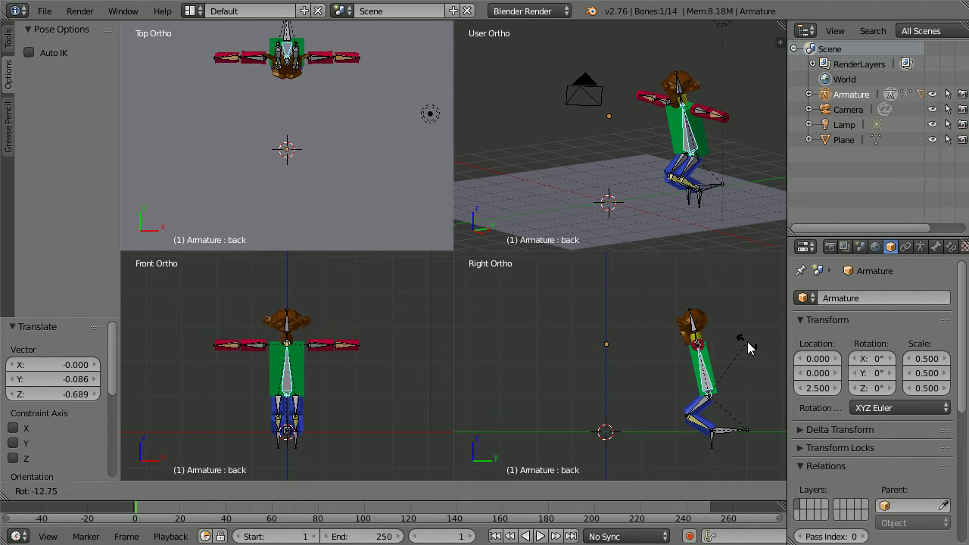
click(746, 342)
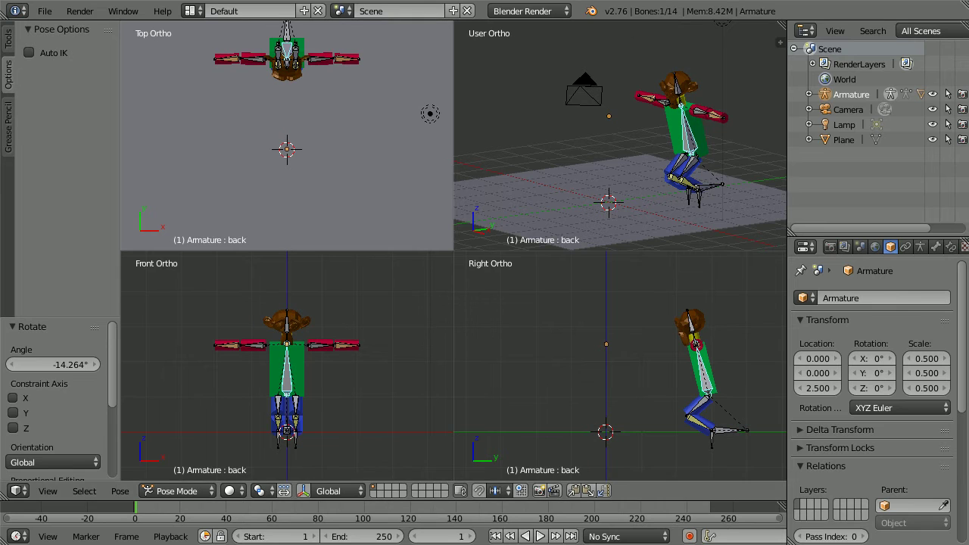
Tilt the neck bone about 5° and the head bone about 9.5°
scroll(738, 349, up, 1)
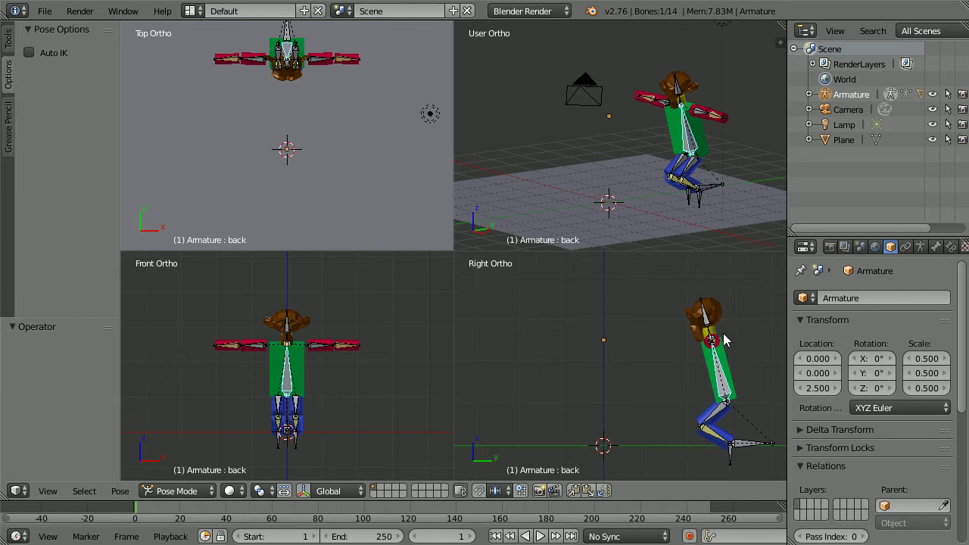
right_click(710, 336)
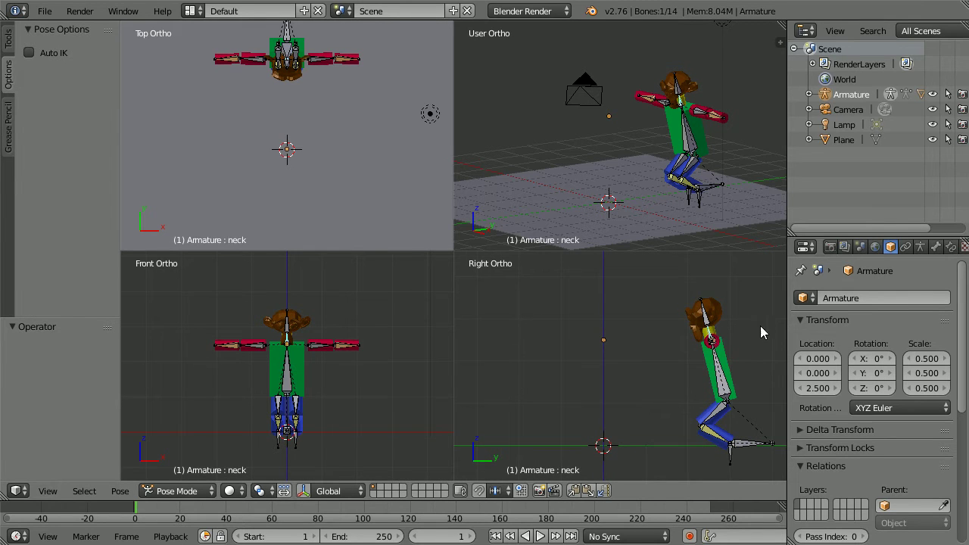
key(r)
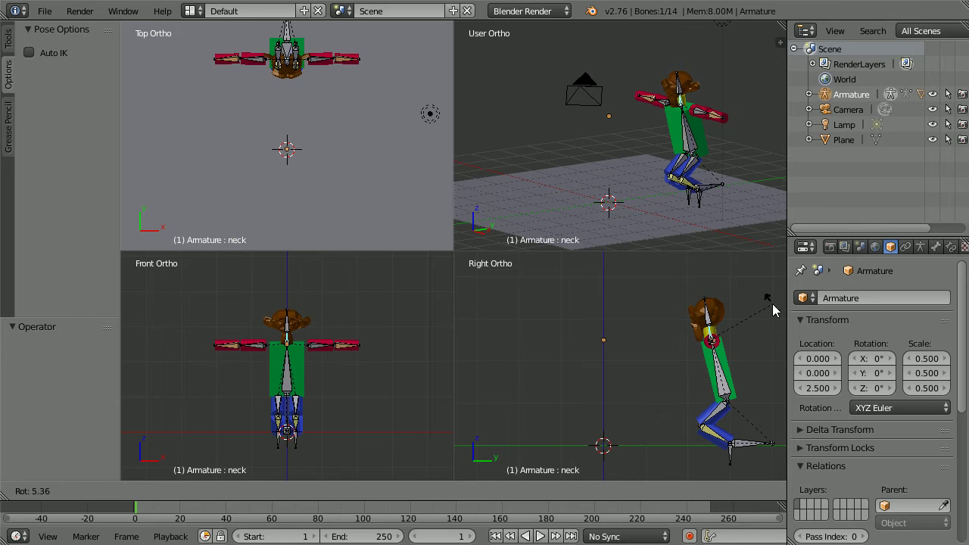
click(747, 309)
right_click(708, 321)
key(r)
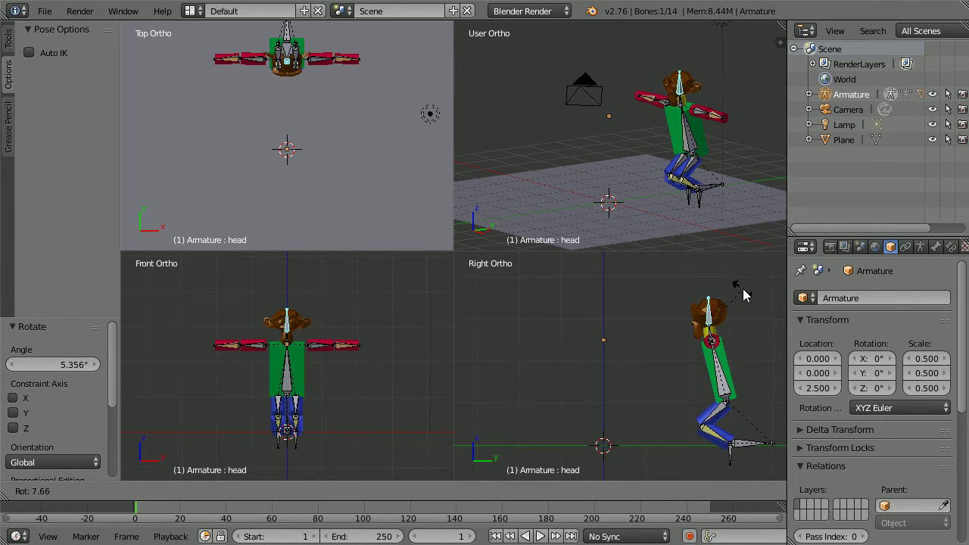
click(745, 297)
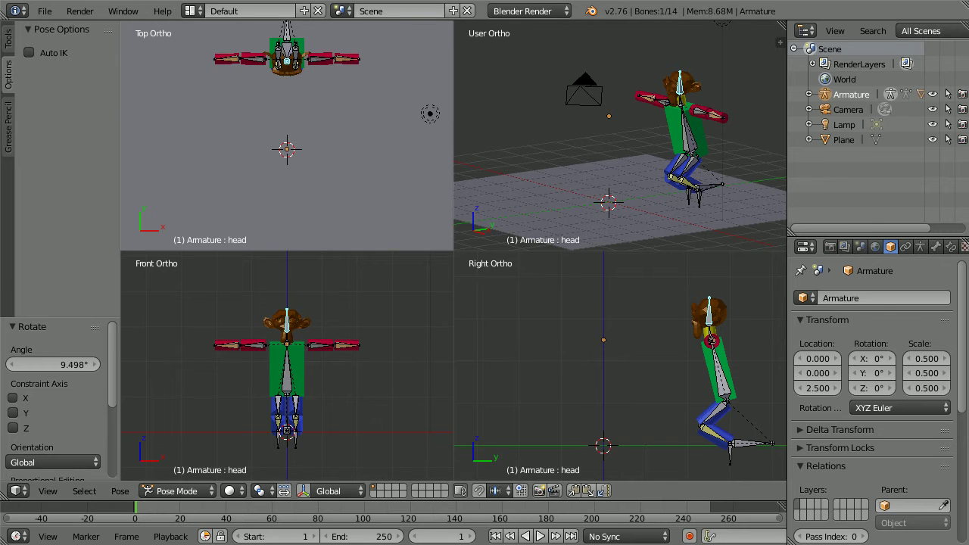
Pull the left forearm lowArm_L down and forward, then add upArm_L to the selection
right_click(347, 347)
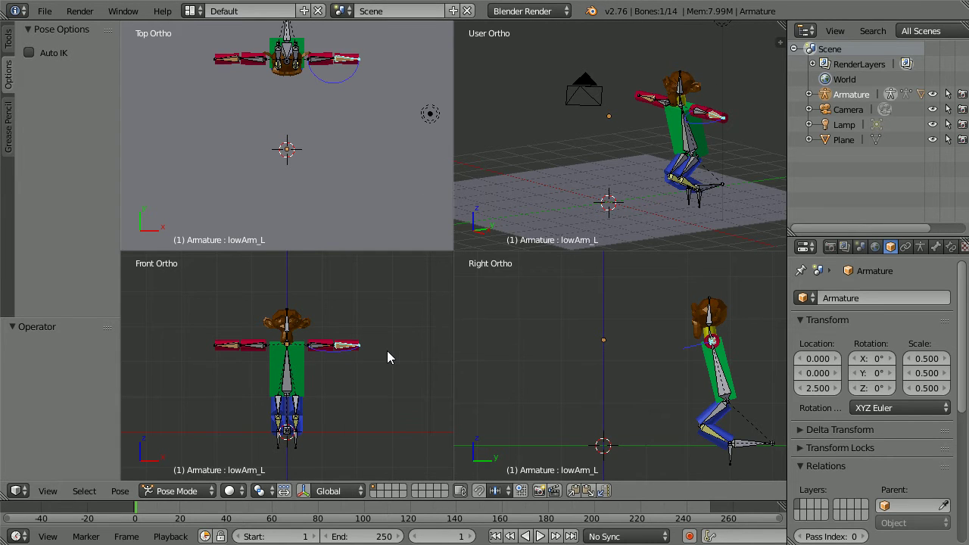
key(g)
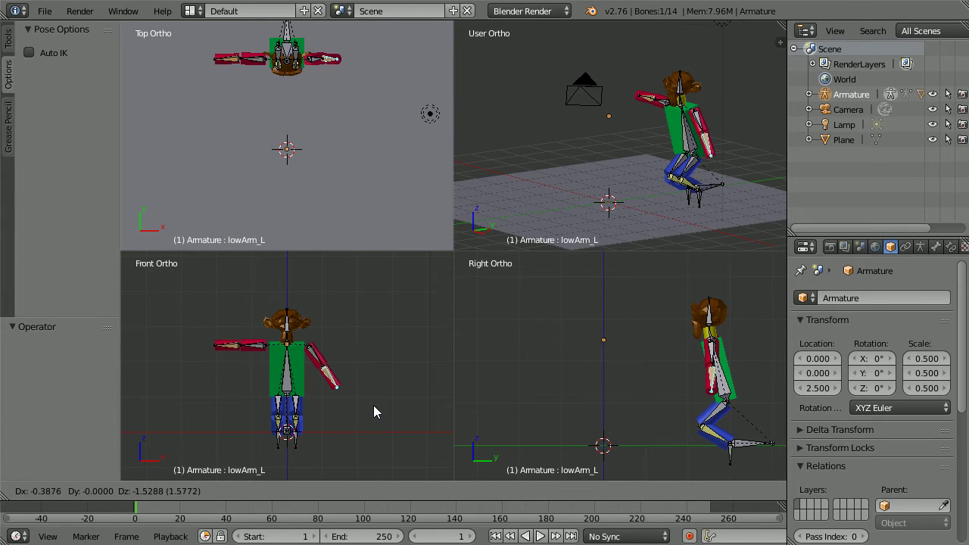
click(373, 405)
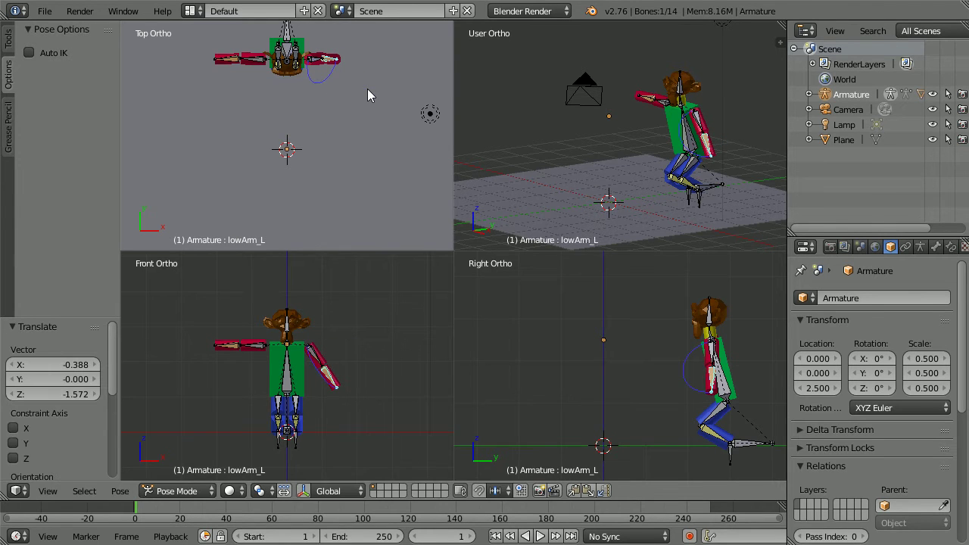
key(g)
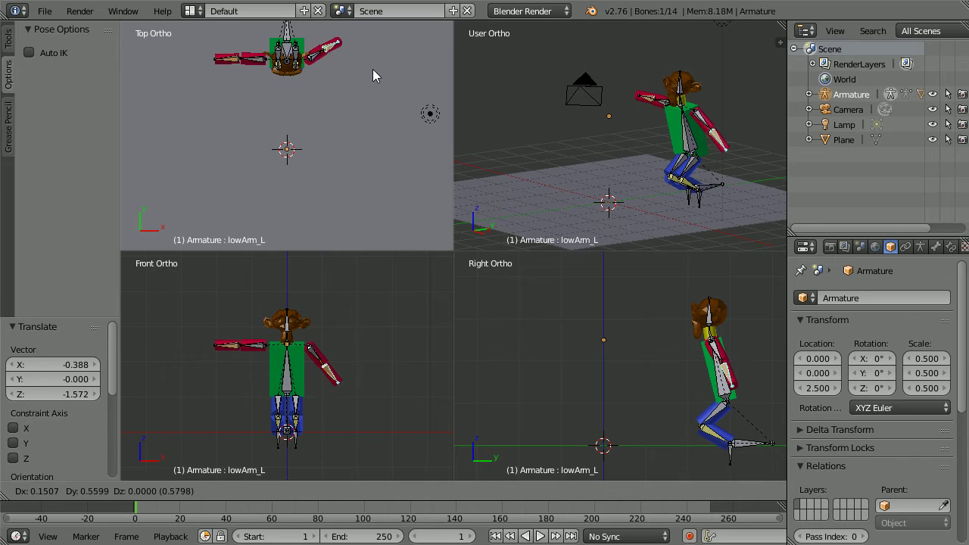
click(373, 65)
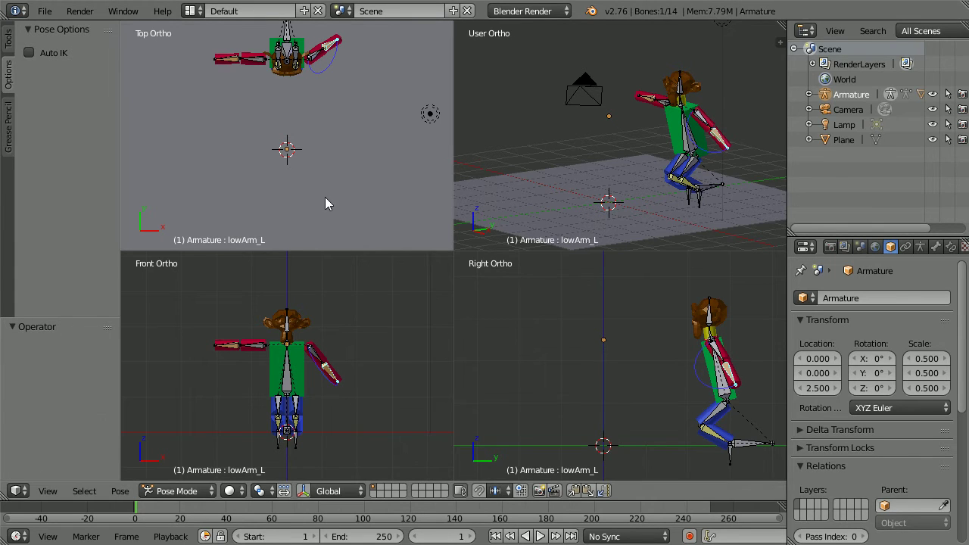
shift+right_click(310, 350)
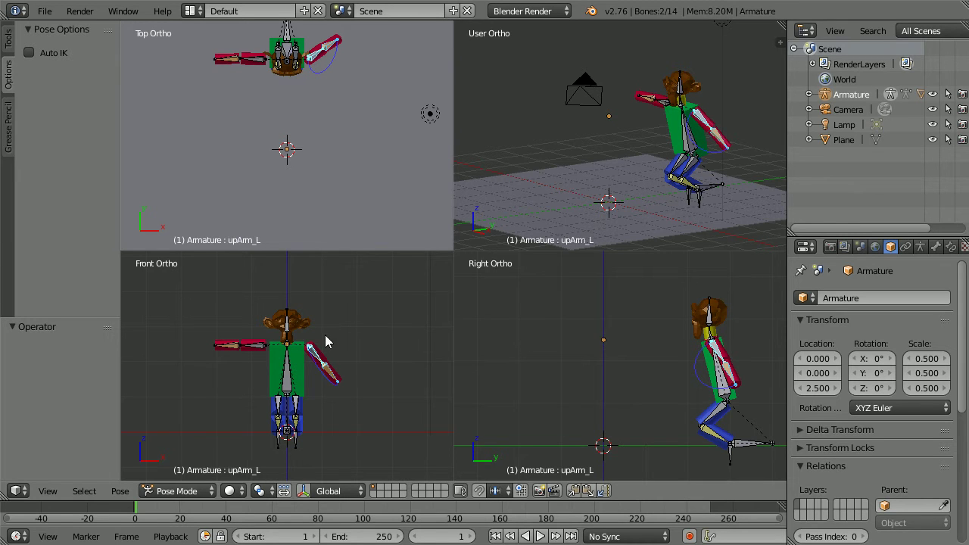
Copy the left arm pose and paste it X-flipped onto upArm_R and lowArm_R
click(121, 491)
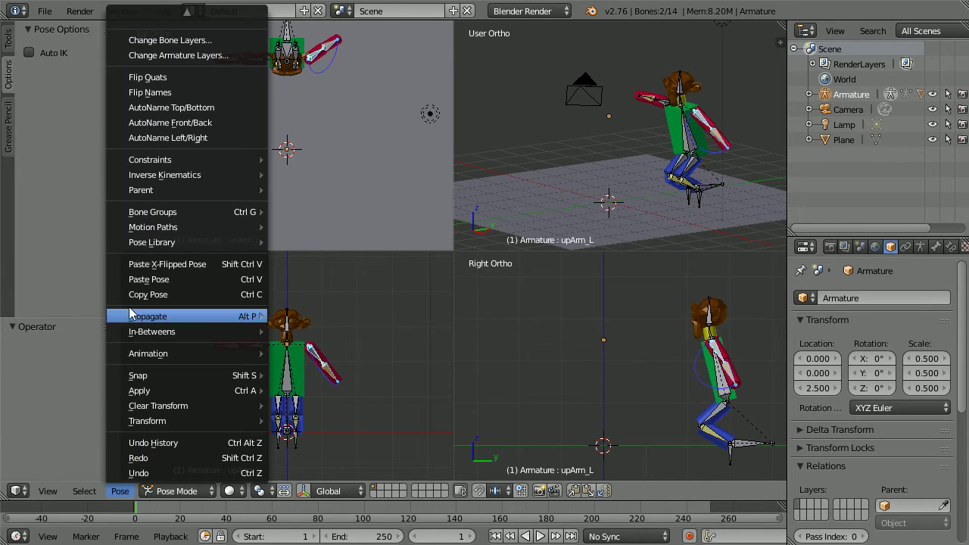
click(233, 294)
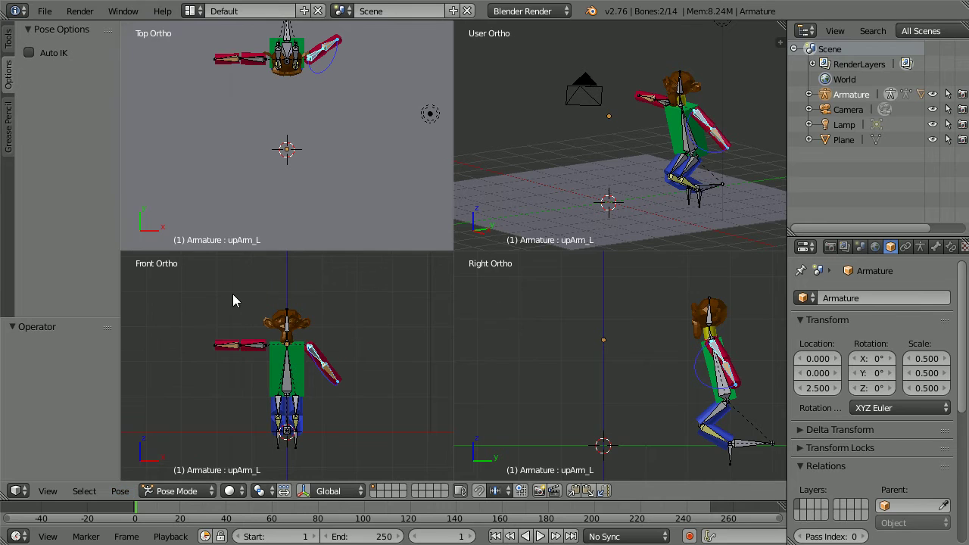
right_click(256, 348)
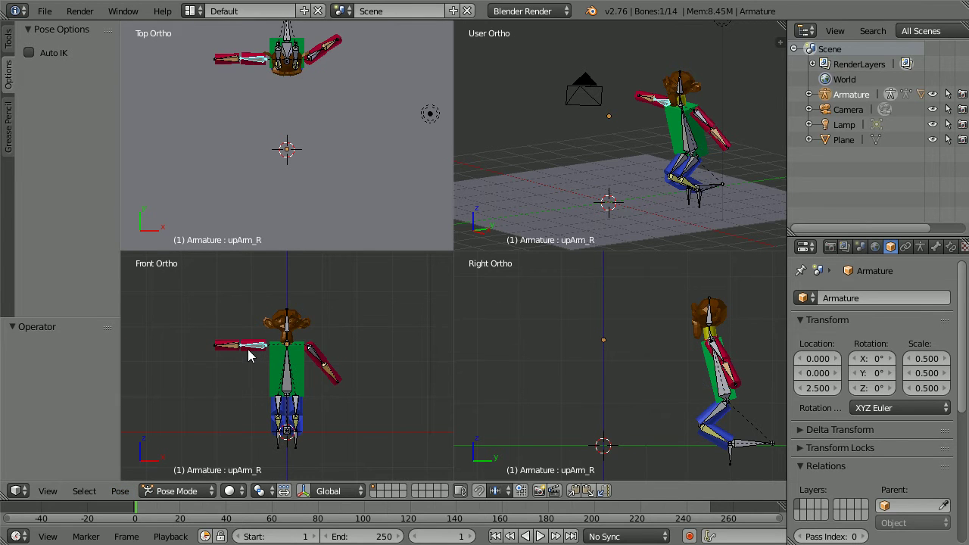
shift+right_click(230, 351)
click(118, 492)
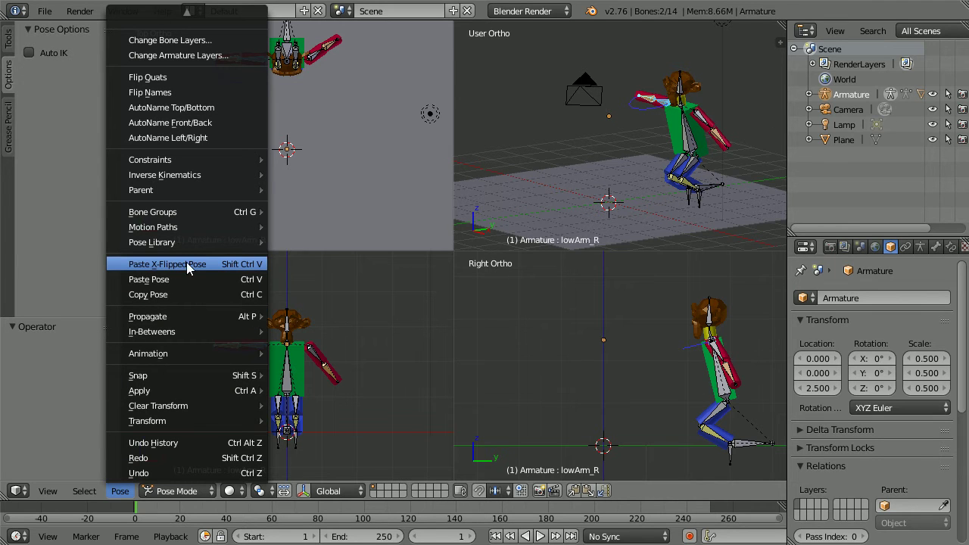
click(241, 264)
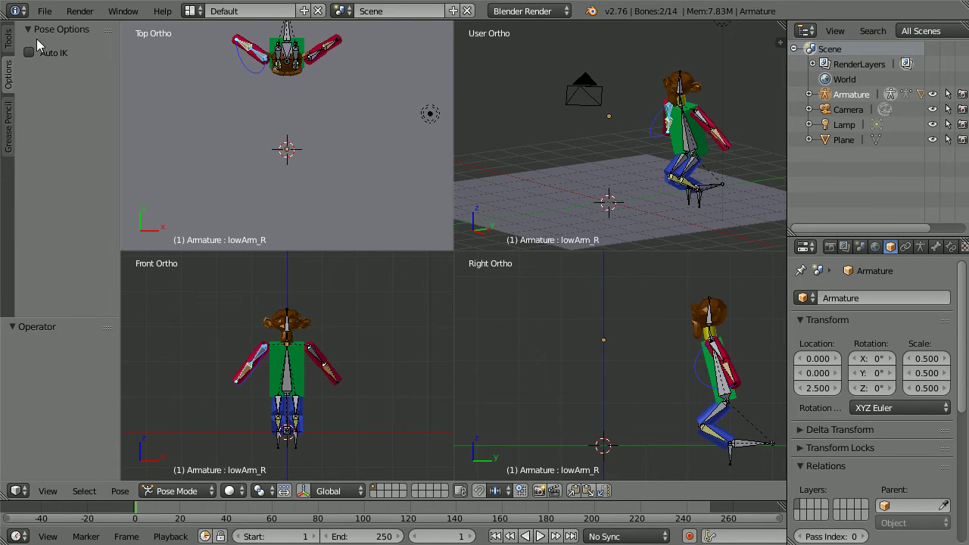
Insert a Whole Character keyframe of the crouched pose at frame 1
click(10, 44)
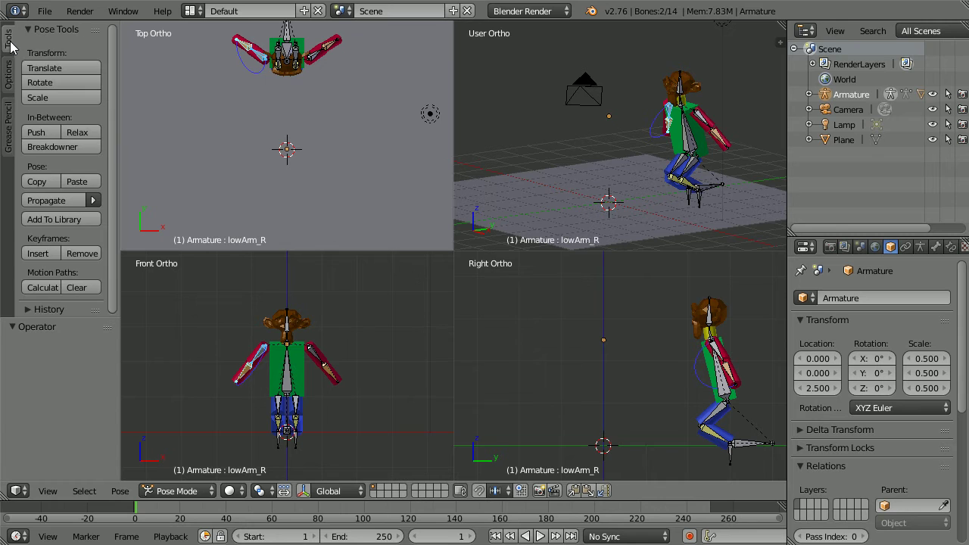
click(43, 252)
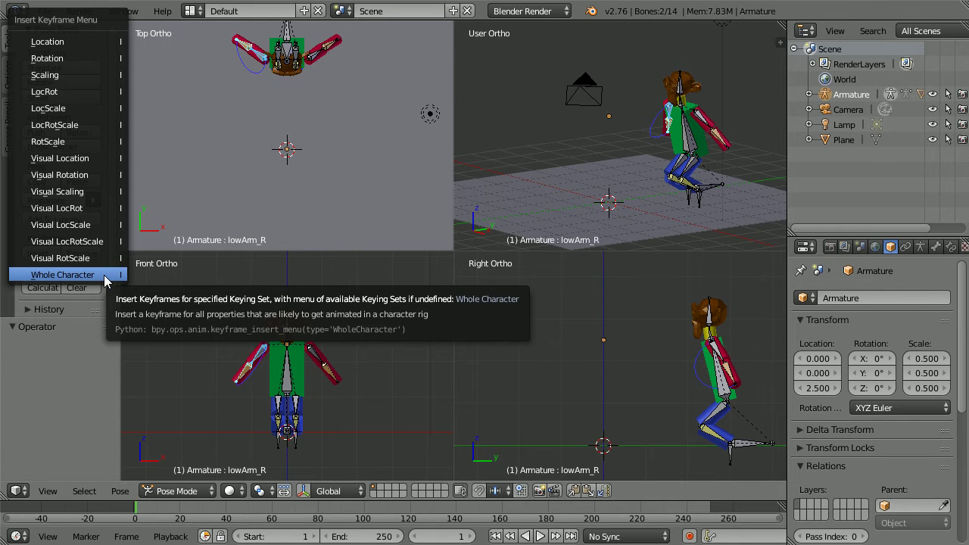
click(103, 275)
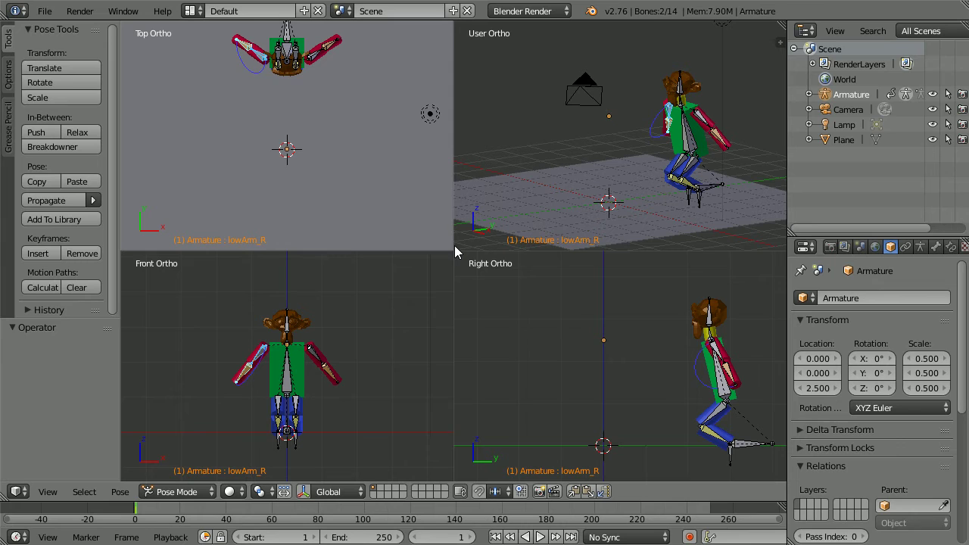
Set the current frame to 20
click(438, 536)
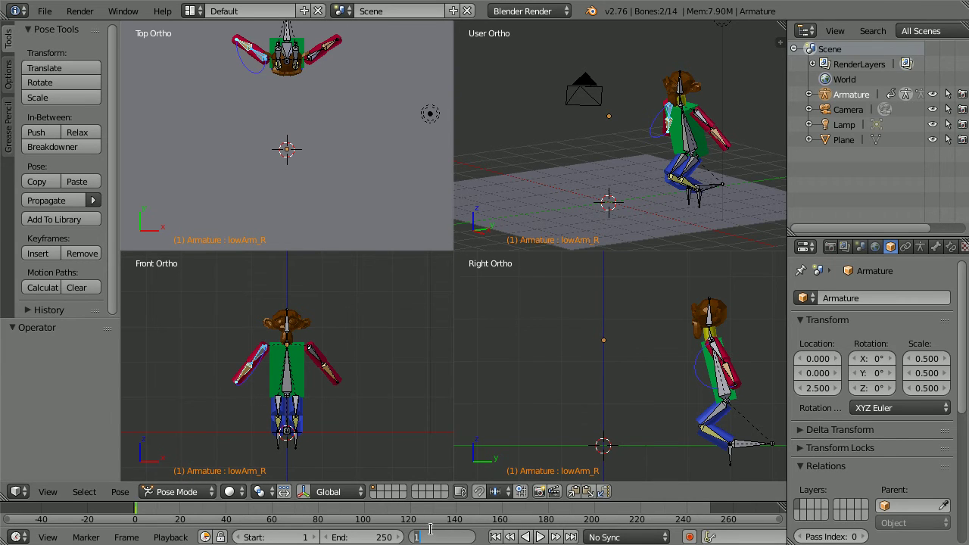
text(20)
key(Return)
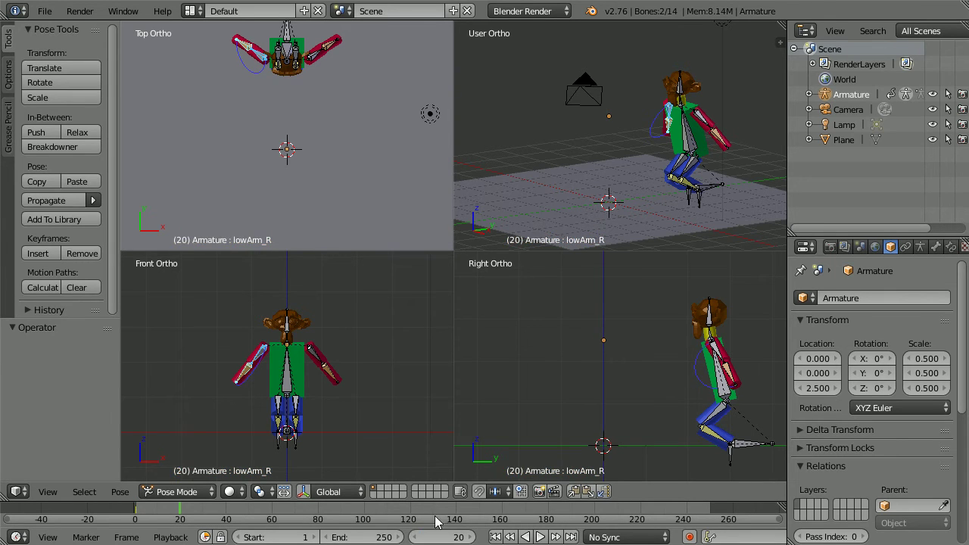
Set the animation end frame to 50, then view the Render and Bone properties
click(383, 538)
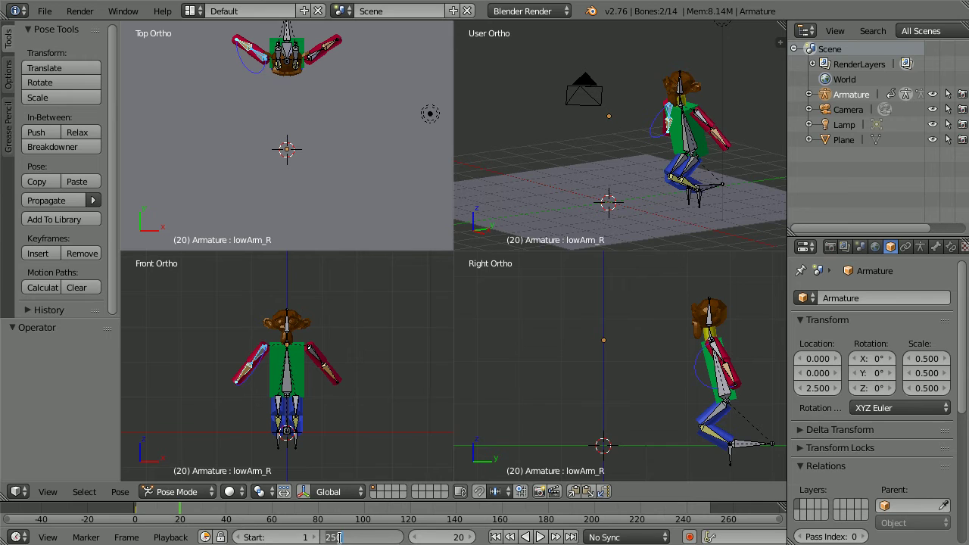
text(50)
click(827, 246)
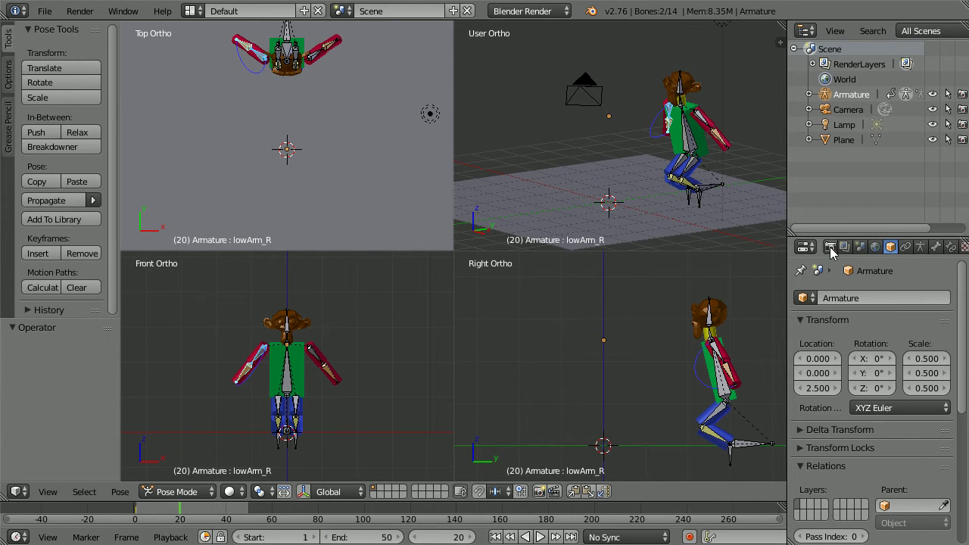
click(830, 246)
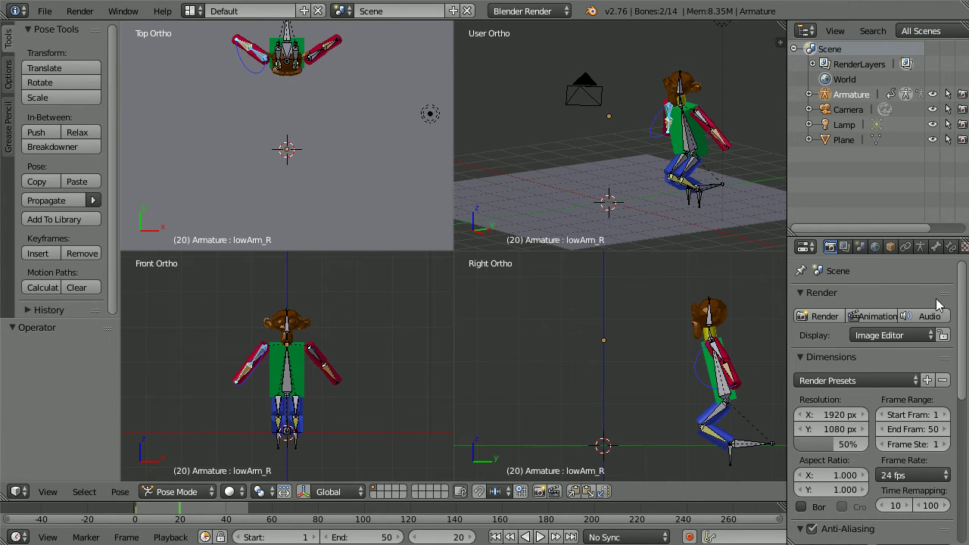
click(936, 249)
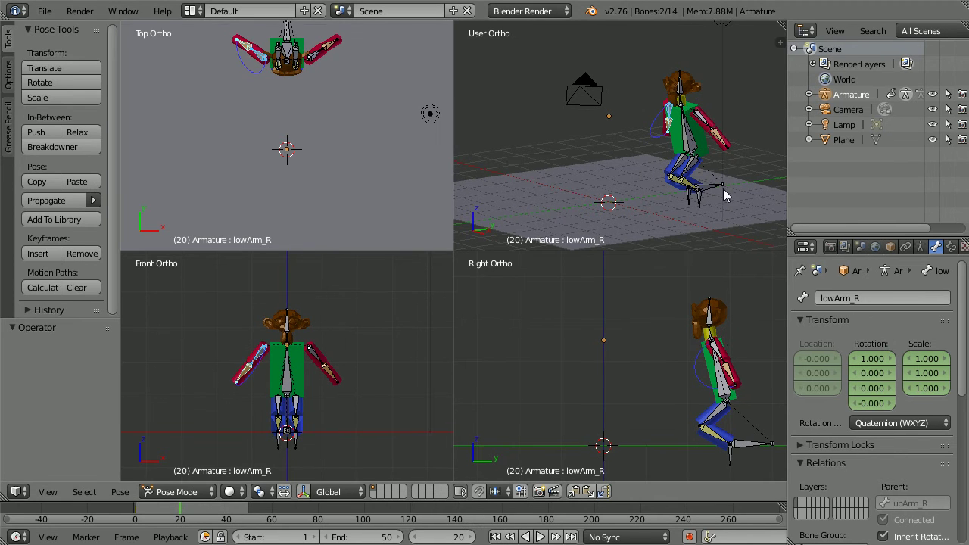
Move the root control bone -1.5 along the Y axis
right_click(749, 445)
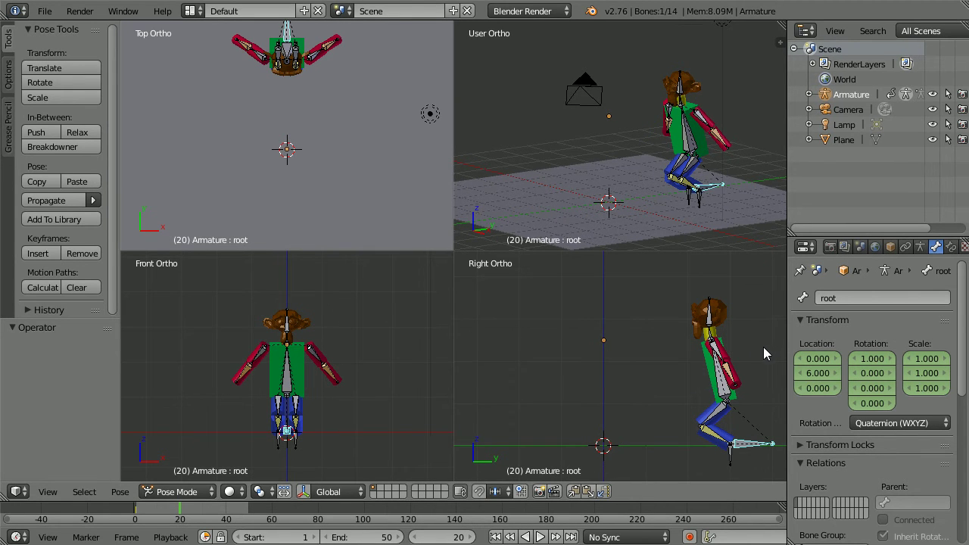
key(g)
key(y)
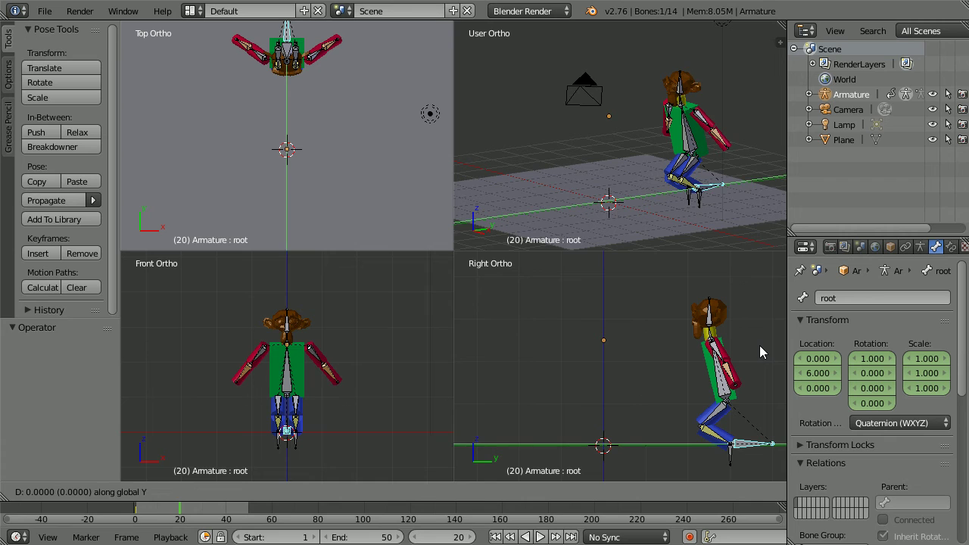
text(-1.5)
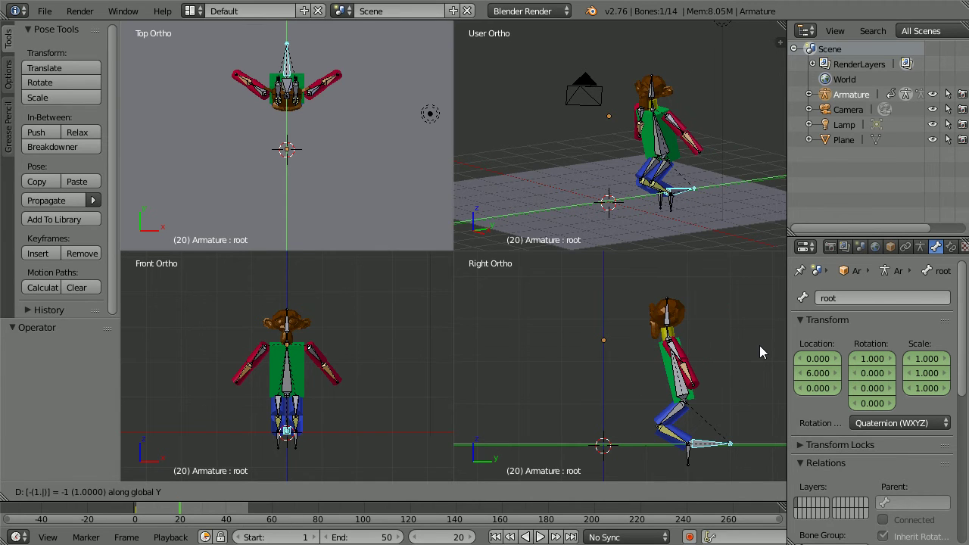
key(Return)
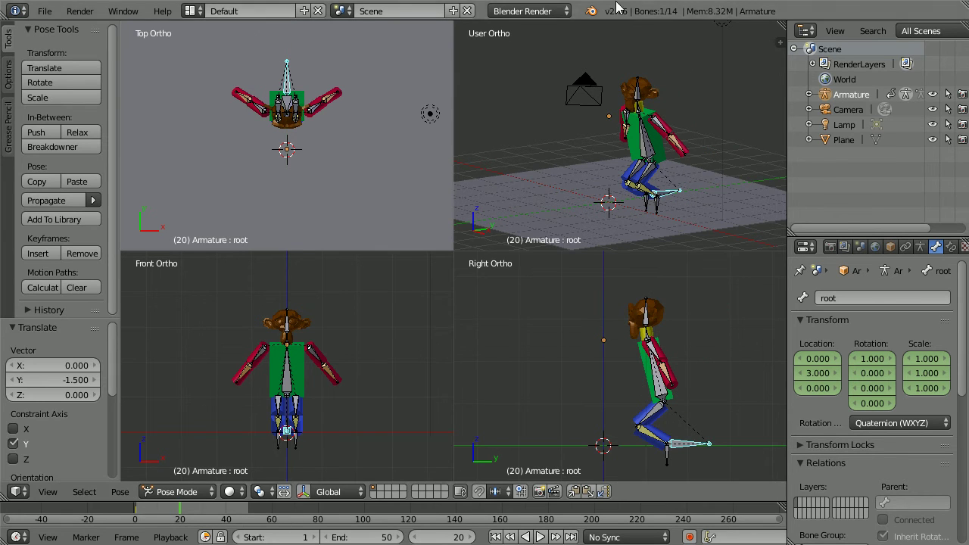
Lift the back bone up and back into a leaning jump pose
right_click(660, 391)
key(g)
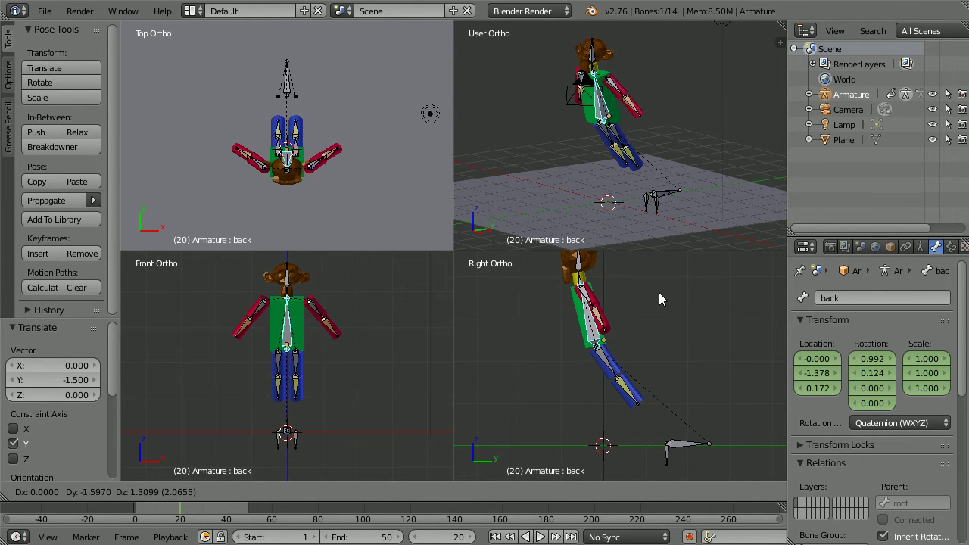
key(Return)
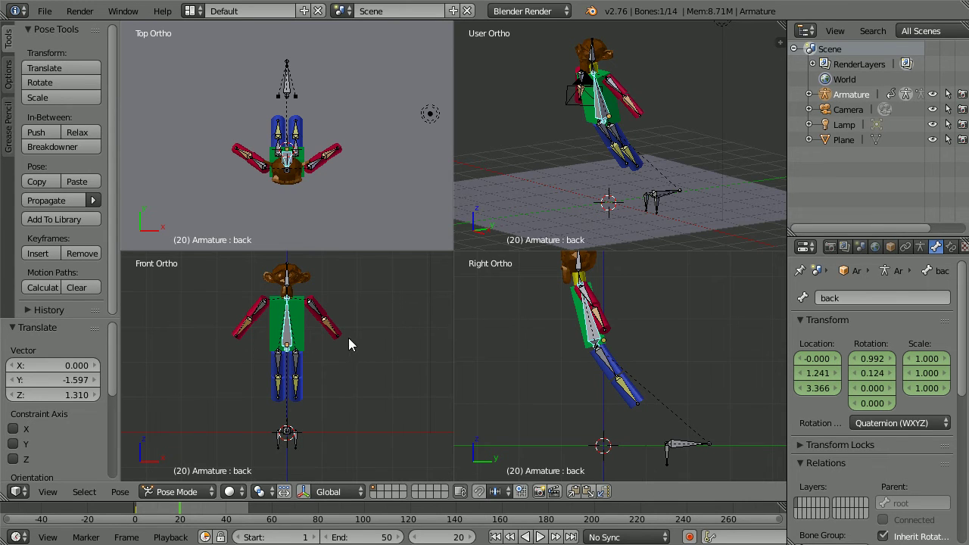
Raise the left forearm bone upward beside the head with two grab moves
right_click(328, 328)
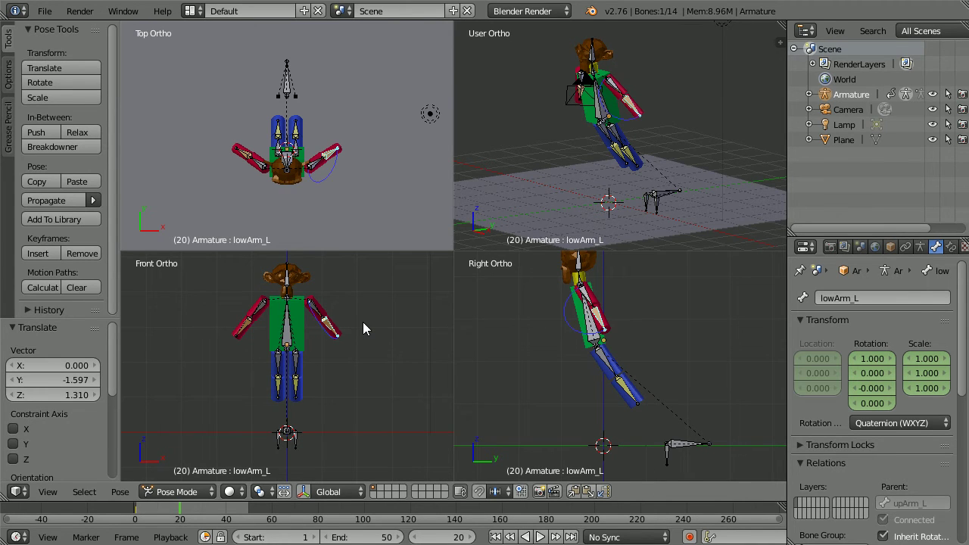
key(g)
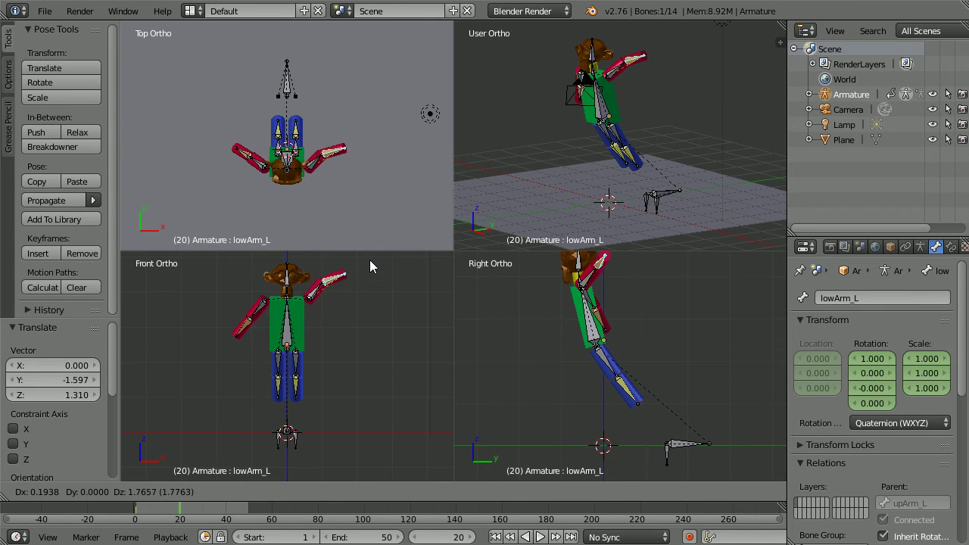
key(Return)
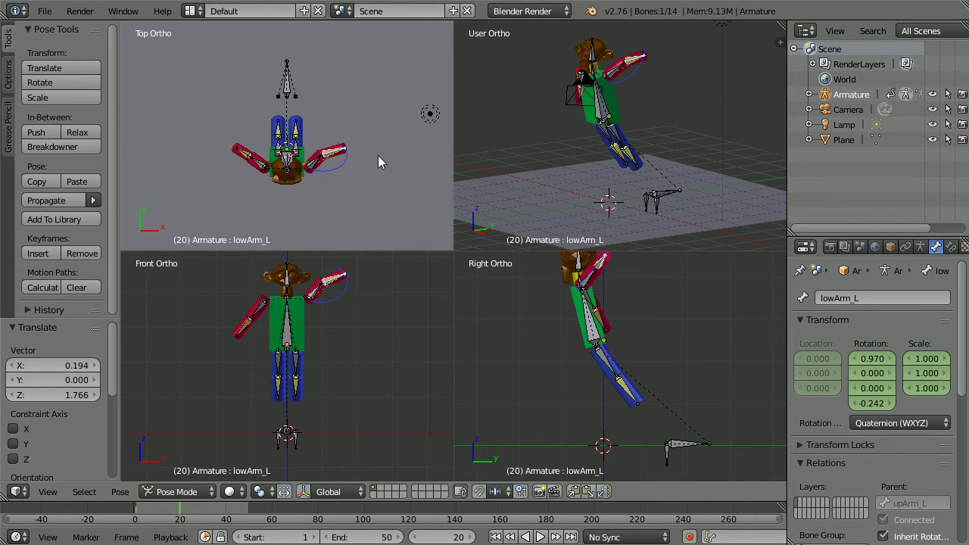
key(g)
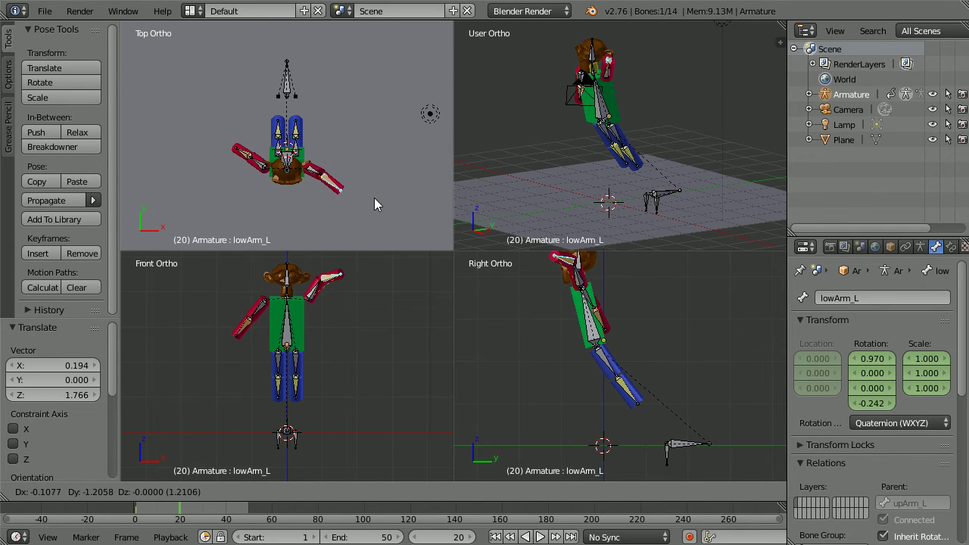
click(374, 198)
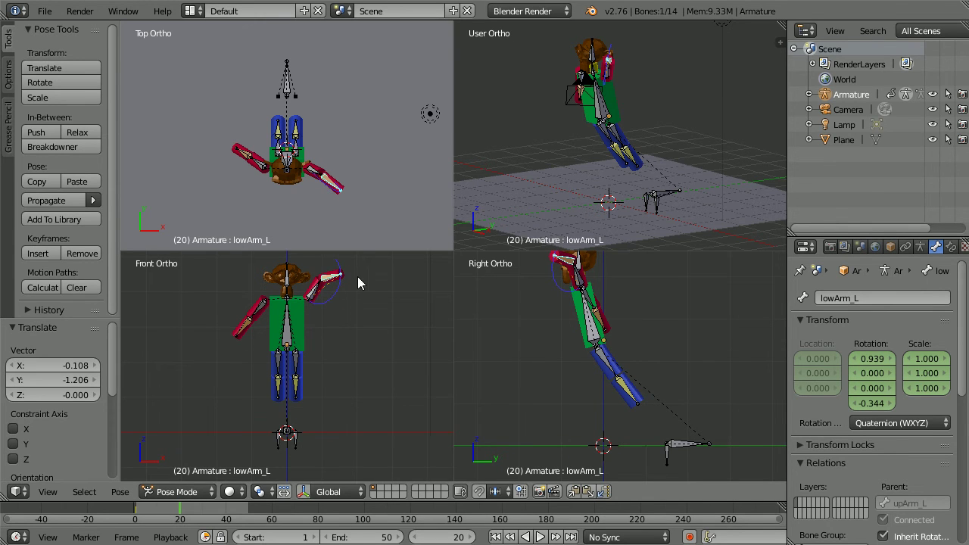
Roll the left upper arm about 229° around its local Y axis, then add the left forearm to the selection
right_click(317, 295)
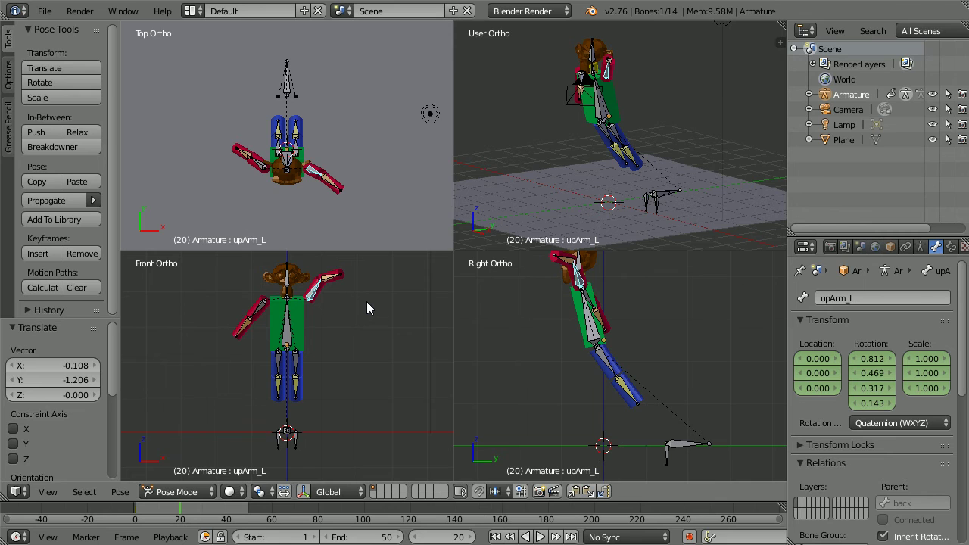
key(r)
key(y)
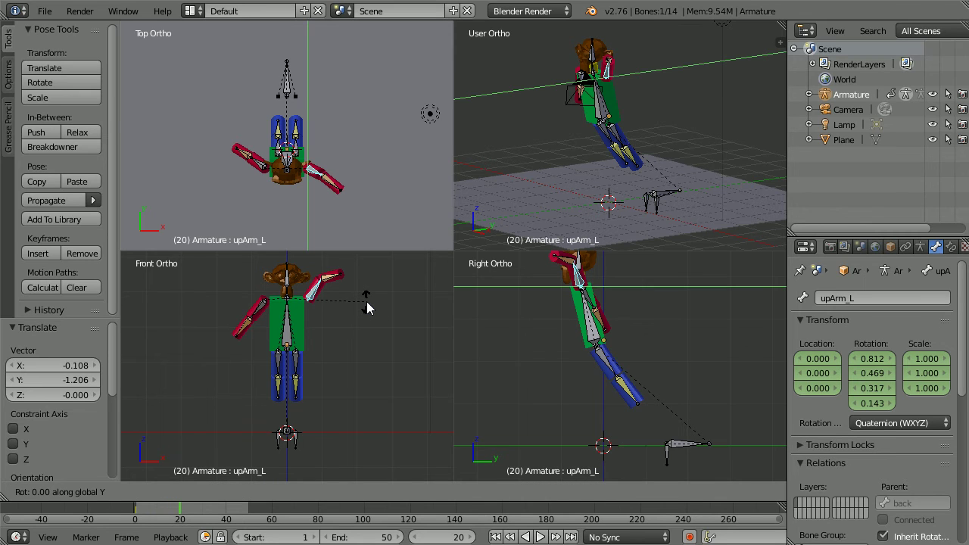
key(y)
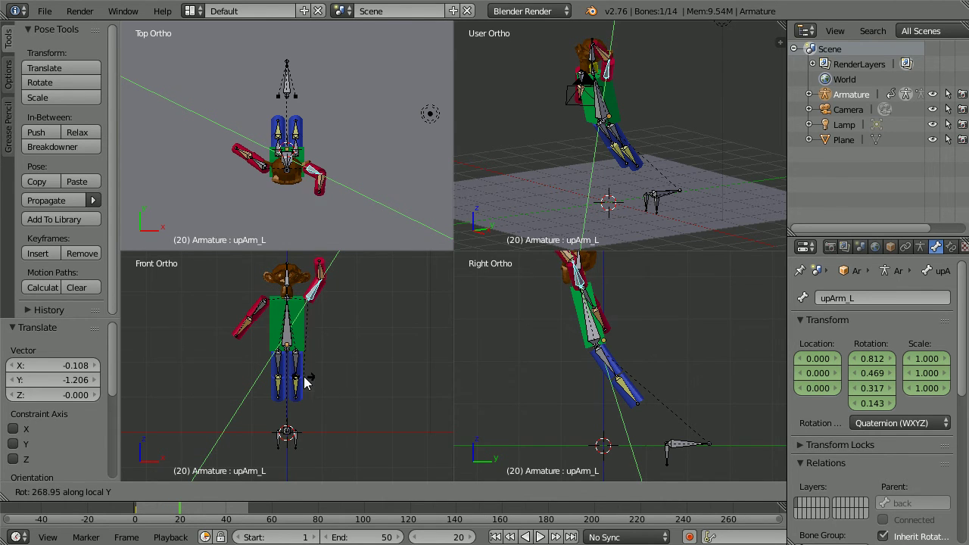
click(269, 348)
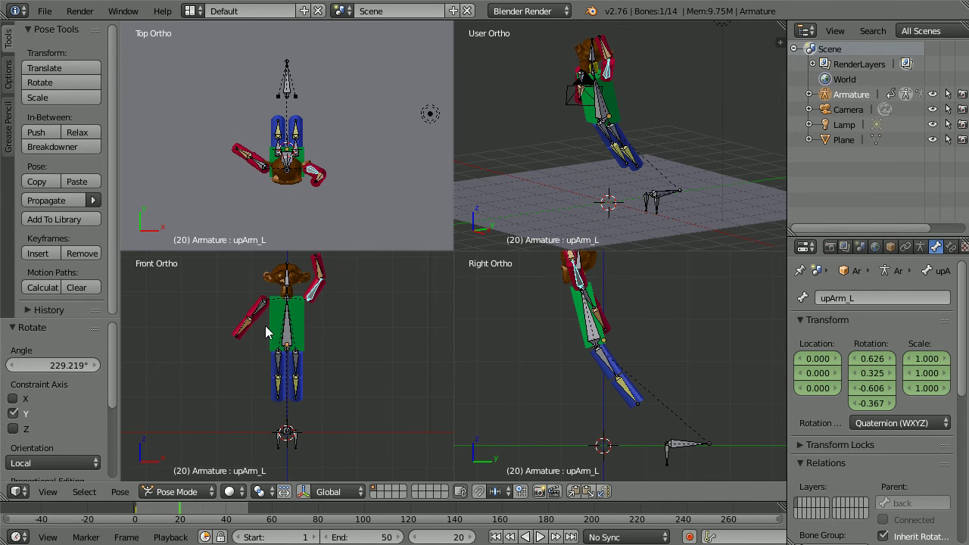
shift+right_click(319, 274)
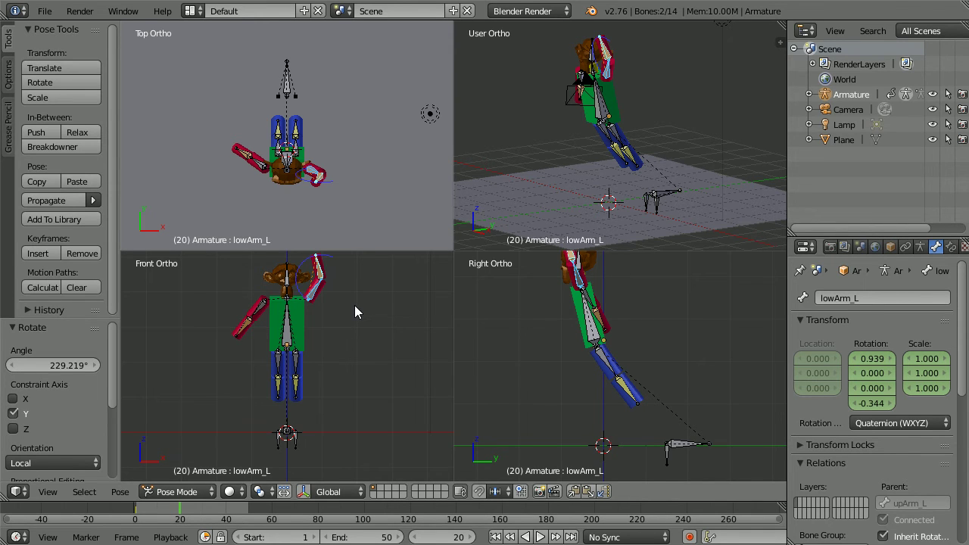
Paste the left arm pose mirrored onto the right upper arm and forearm
right_click(260, 308)
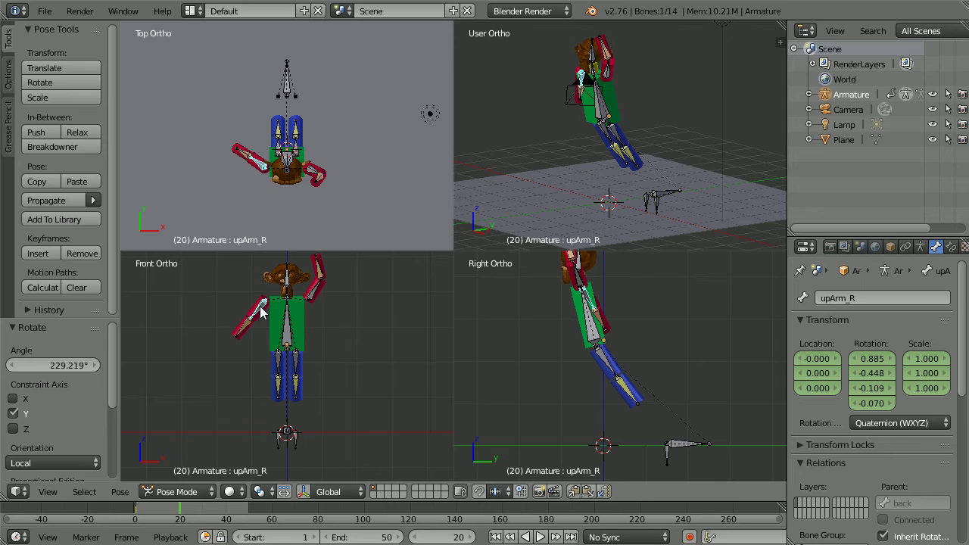
shift+right_click(244, 331)
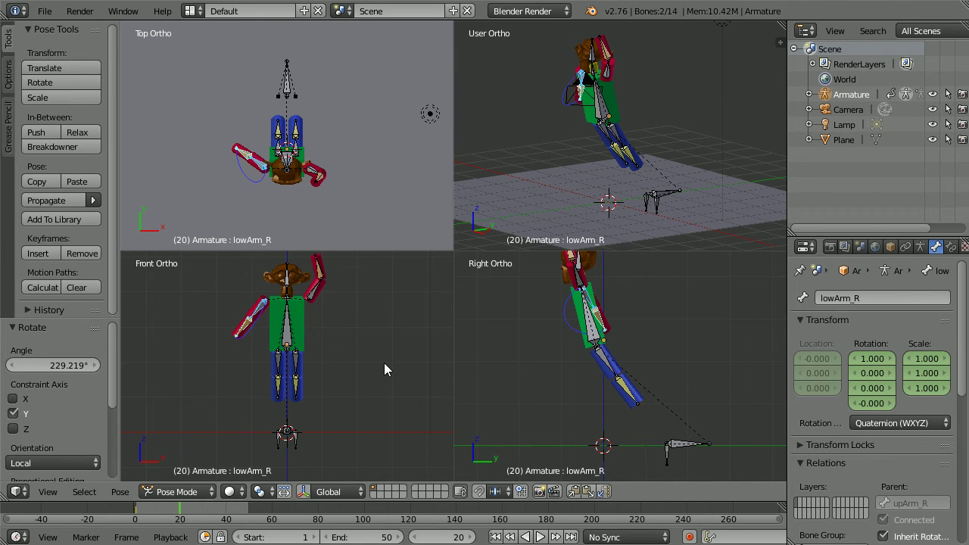
key(ctrl+shift+v)
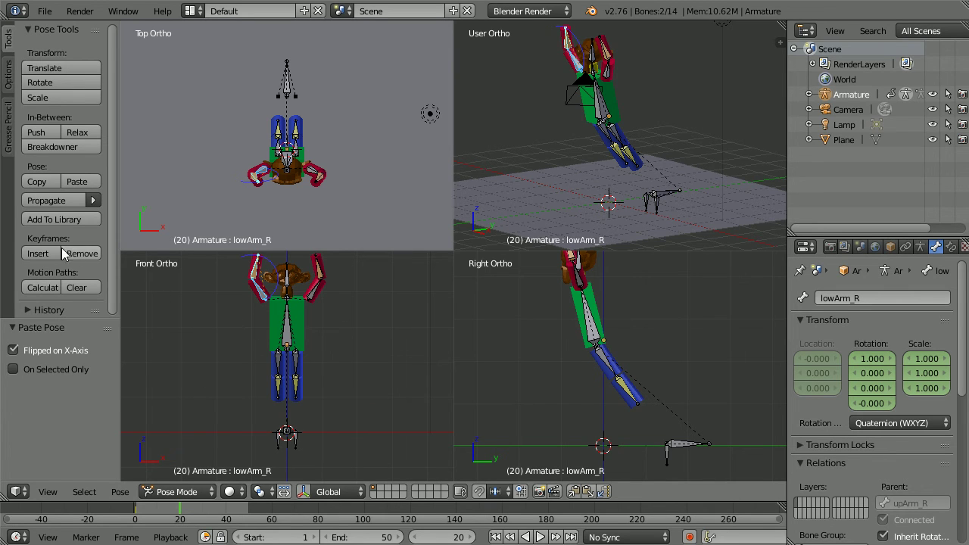
Keyframe the whole character's pose at frame 20 and rewind to frame 1
click(39, 251)
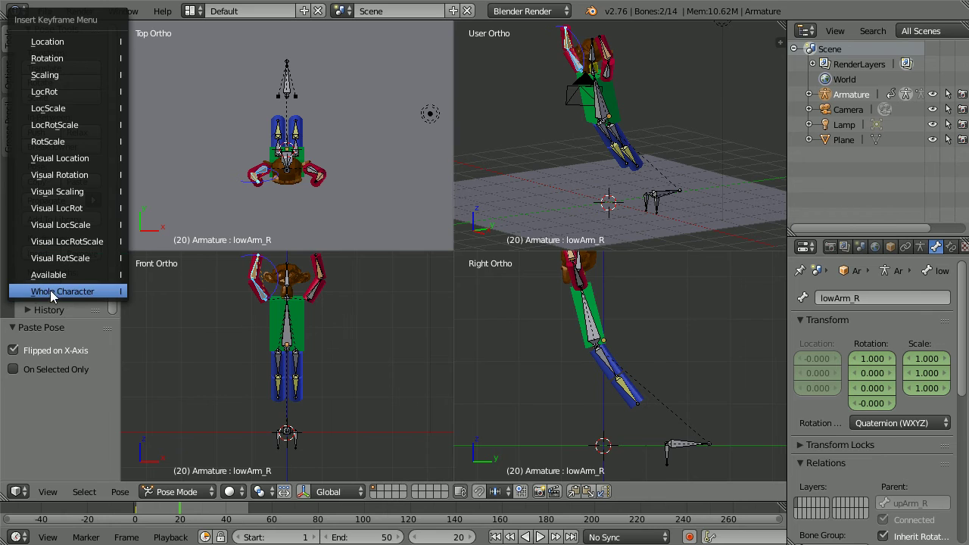
click(102, 291)
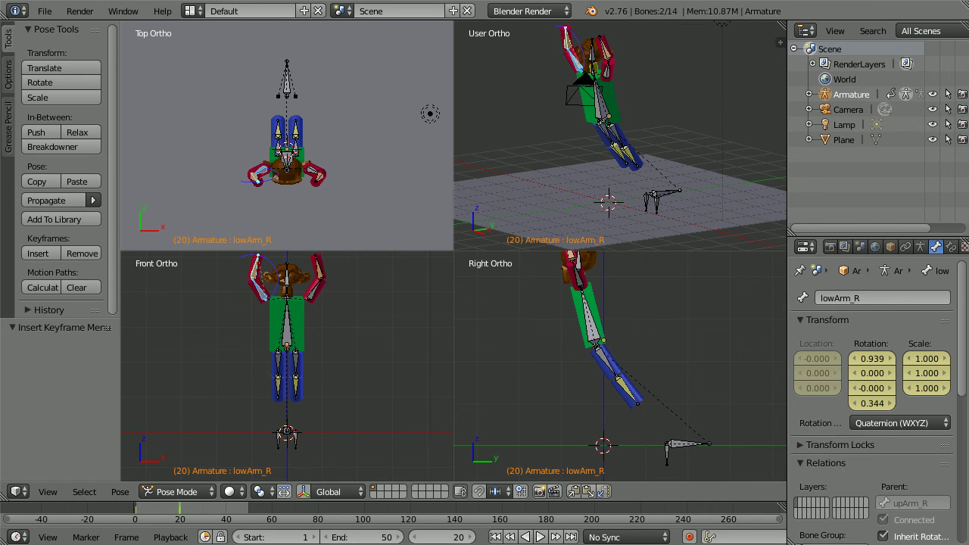
click(494, 537)
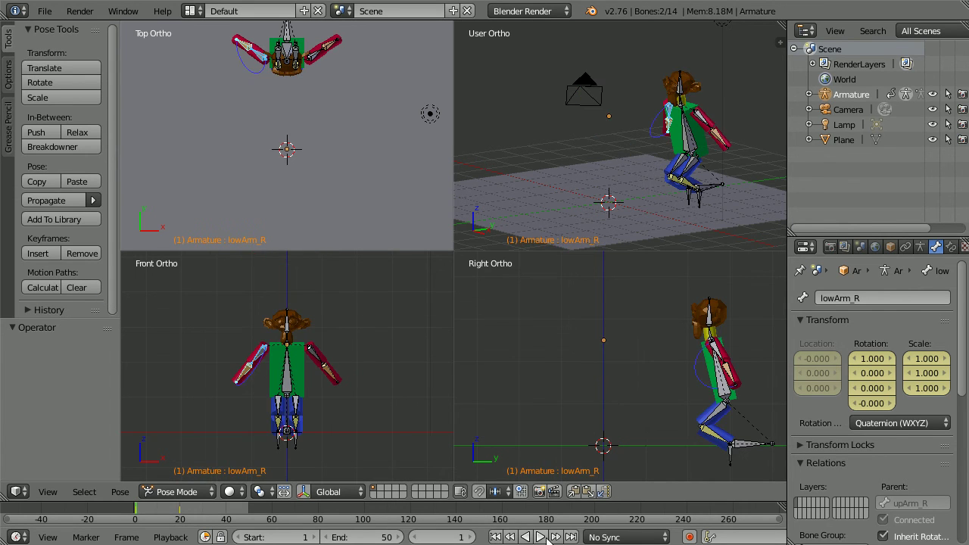
click(540, 537)
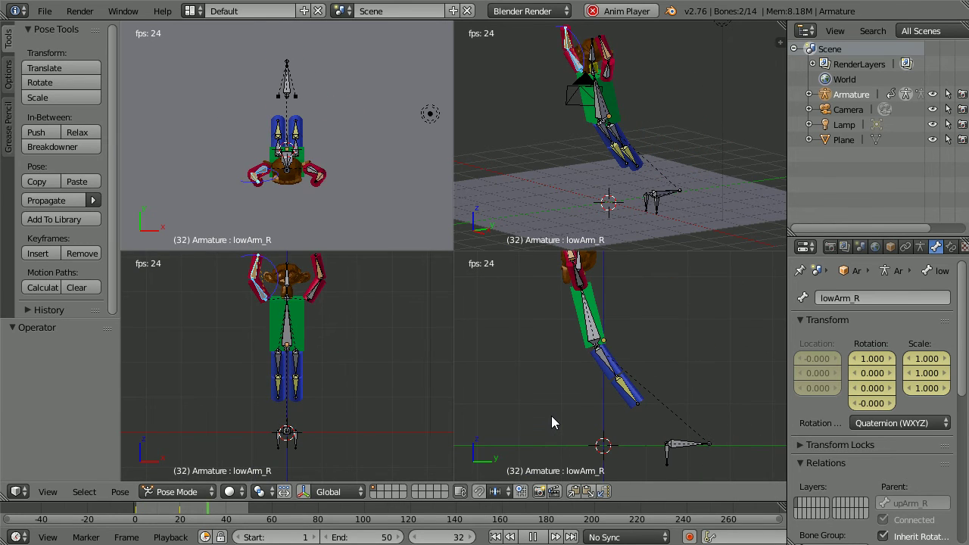
click(532, 537)
click(494, 537)
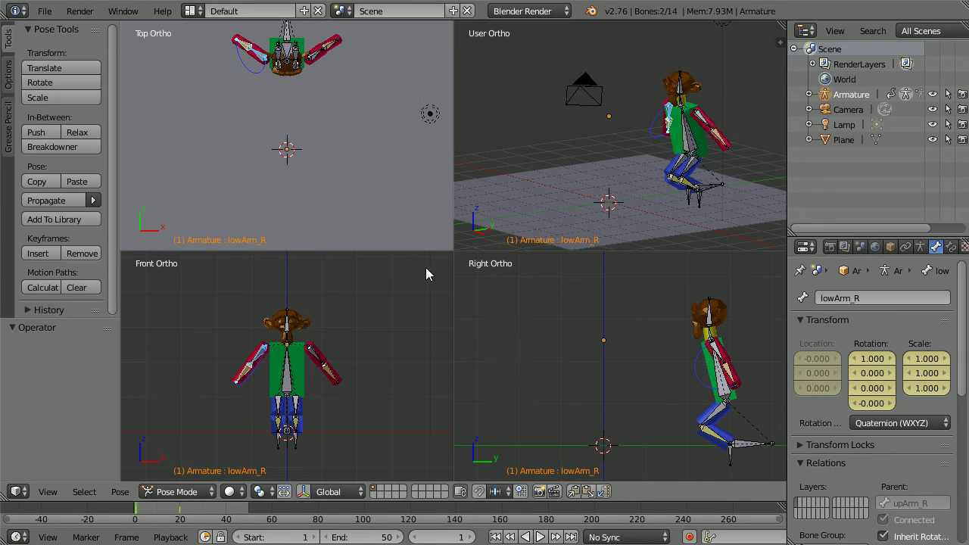
click(445, 534)
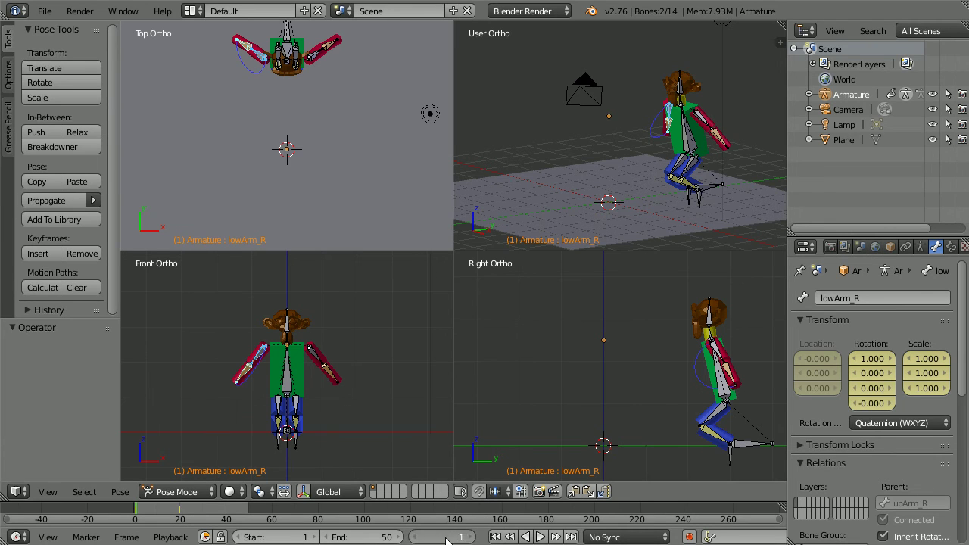
At frame 40, move the root bone -4.5 along Y so it reads Y -6.000
text(40)
key(Return)
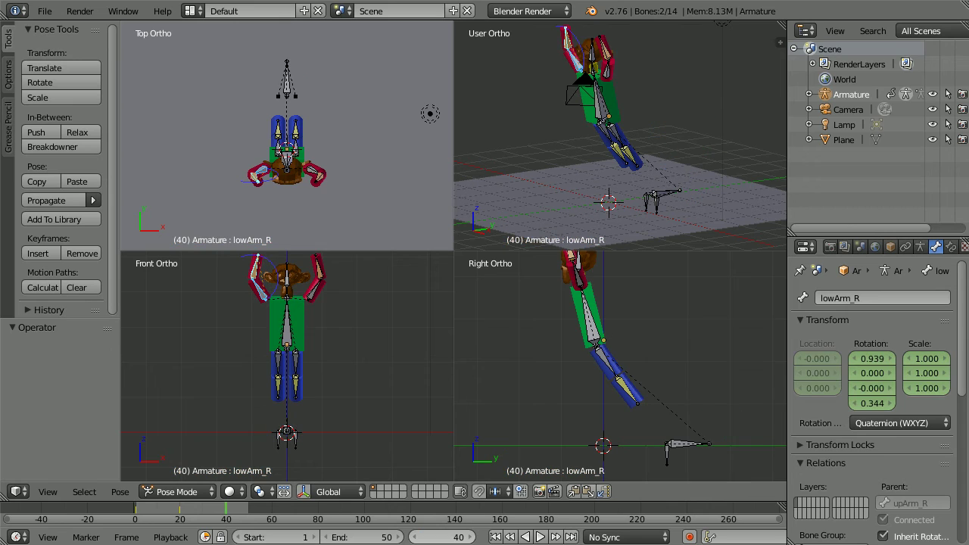
right_click(680, 450)
key(g)
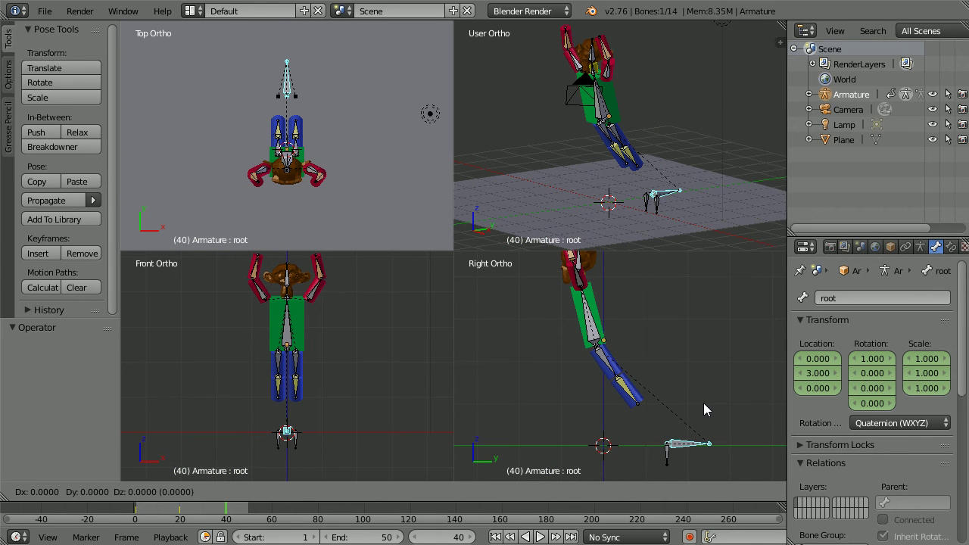
key(y)
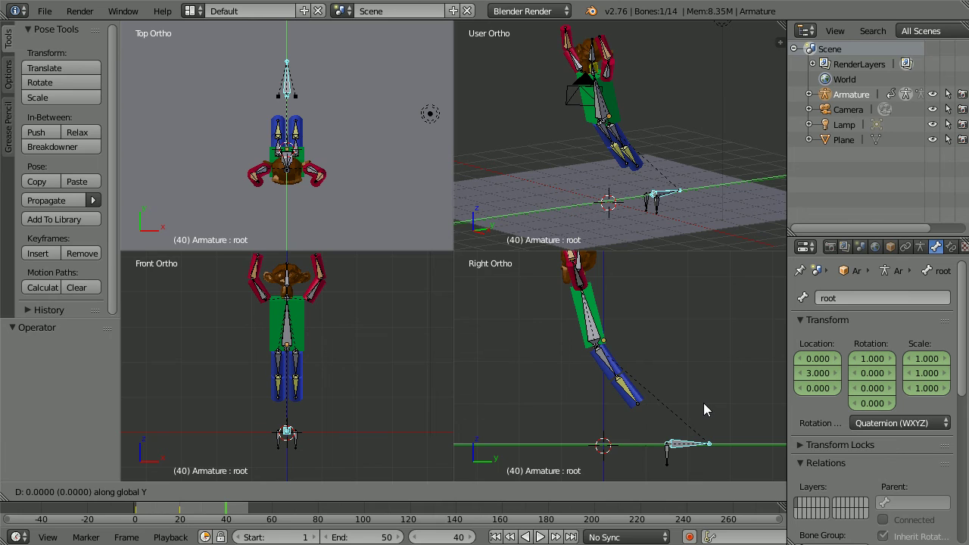
text(-4.5)
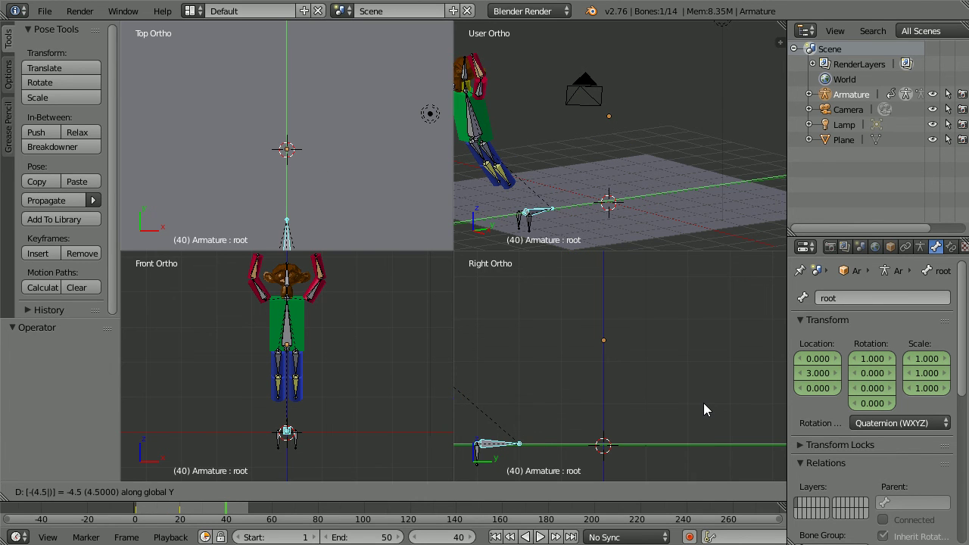
key(Return)
scroll(689, 408, down, 2)
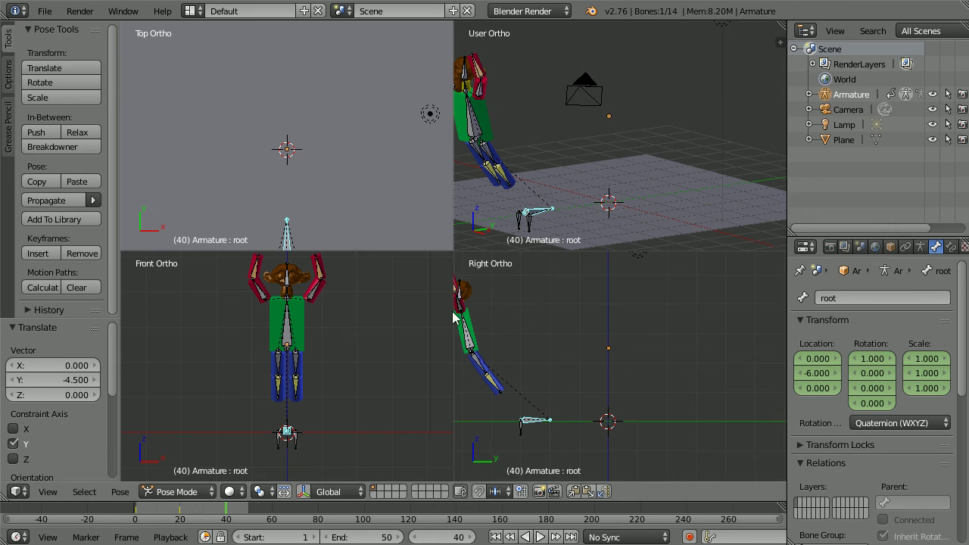
Lower the back bone to drop the upper body into a crouch
right_click(470, 337)
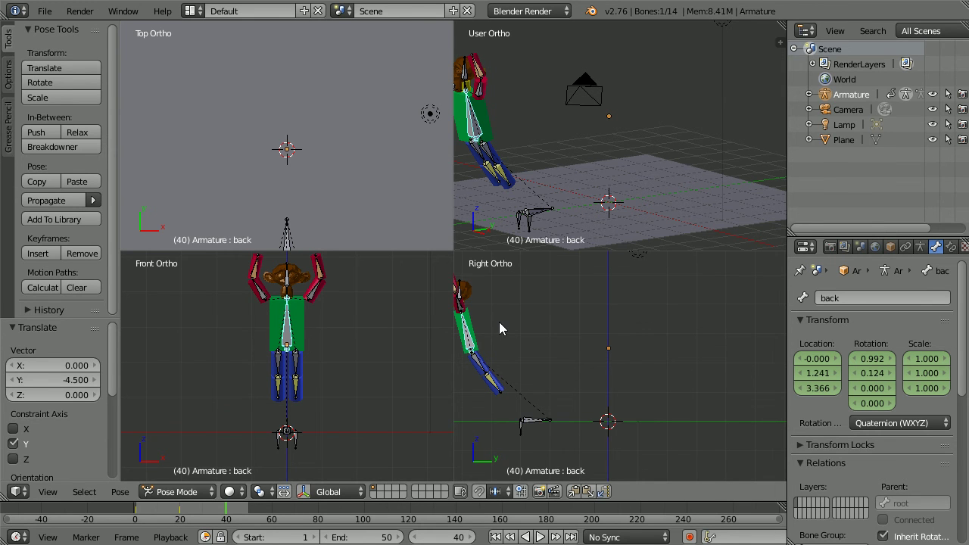
key(g)
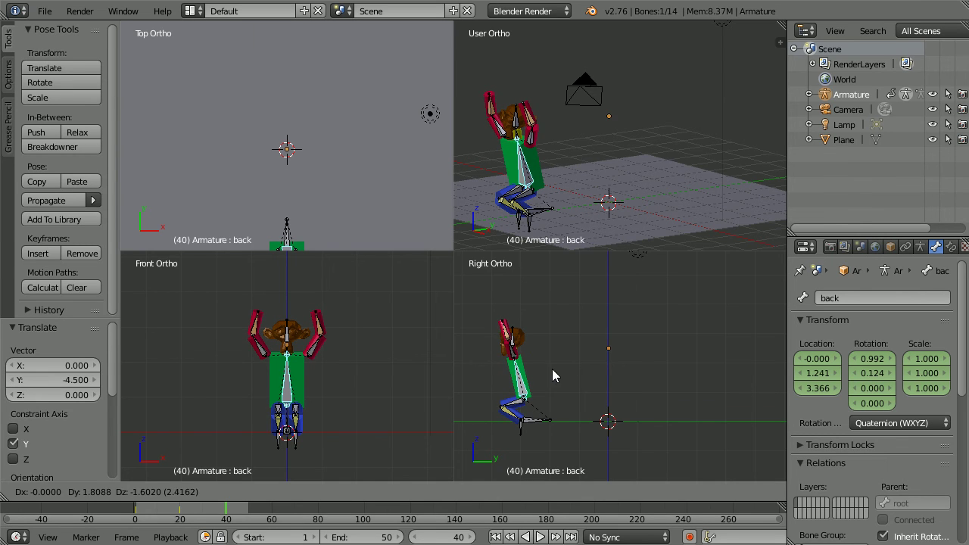
click(551, 368)
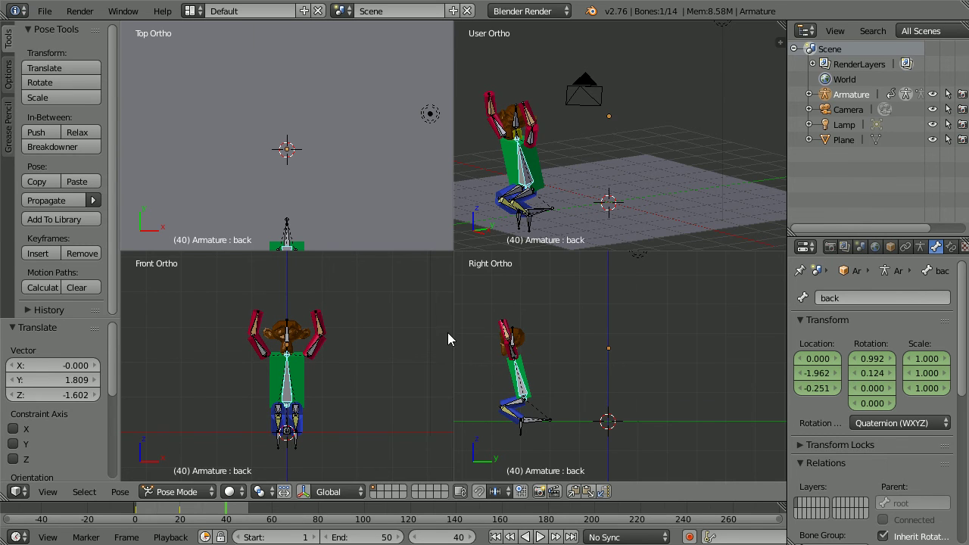
Bend the left forearm forward and mirror the left arm pose onto the right arm
right_click(506, 336)
key(g)
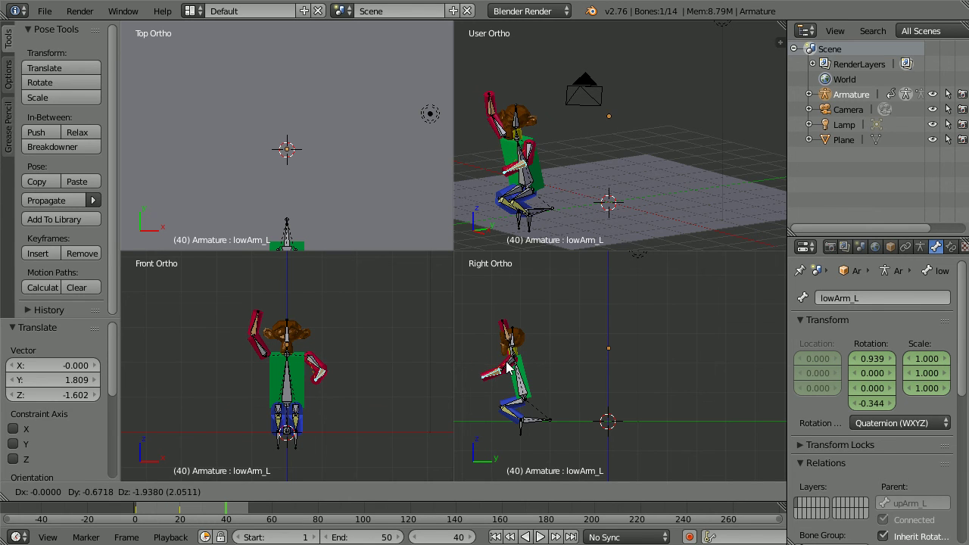
click(469, 330)
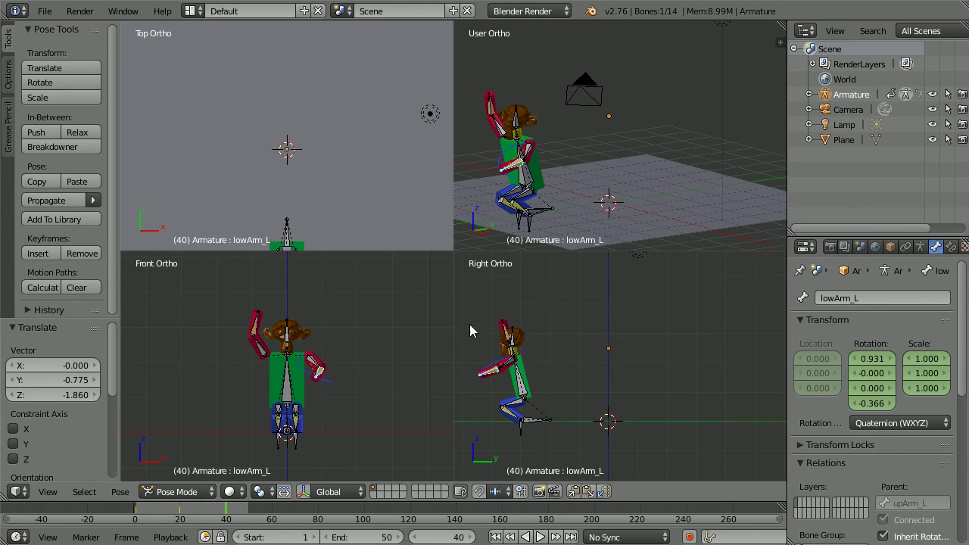
shift+right_click(312, 366)
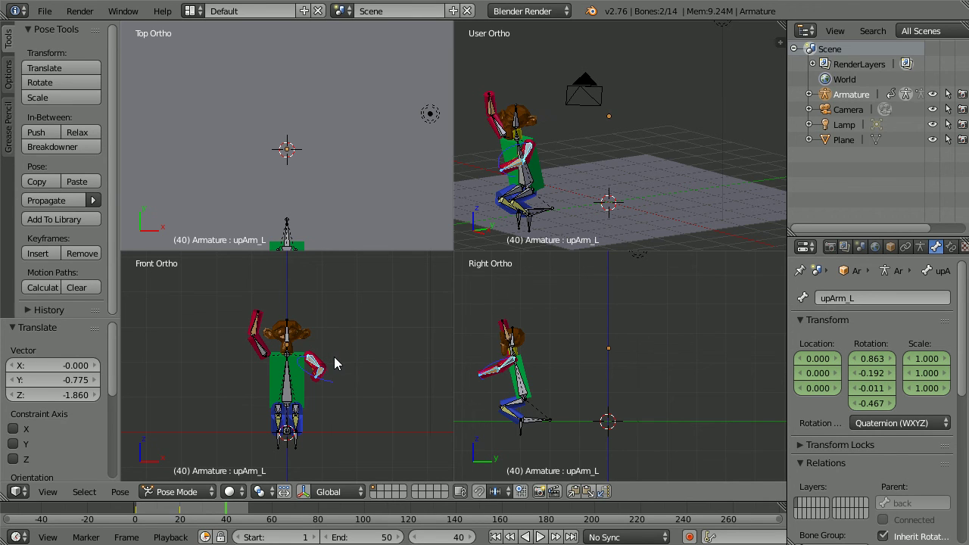
right_click(265, 352)
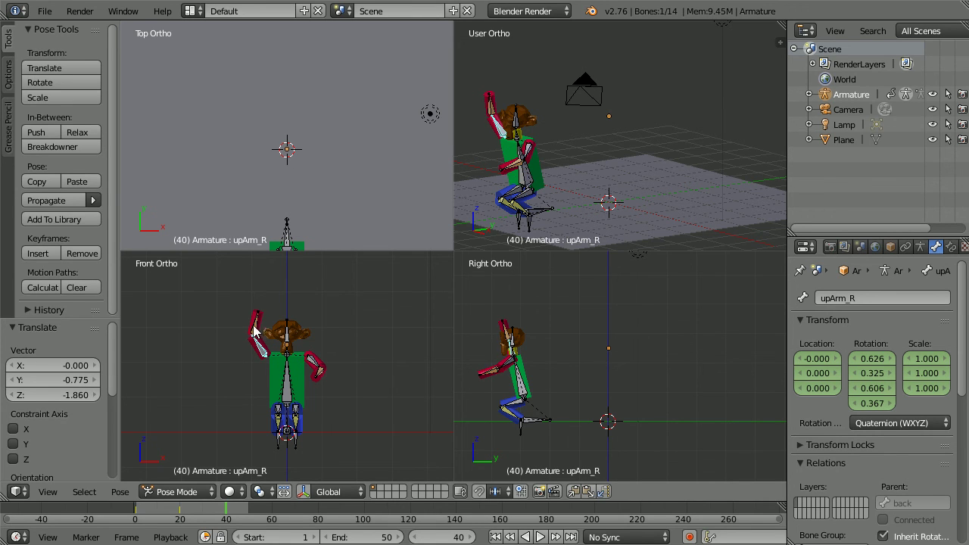
shift+right_click(258, 326)
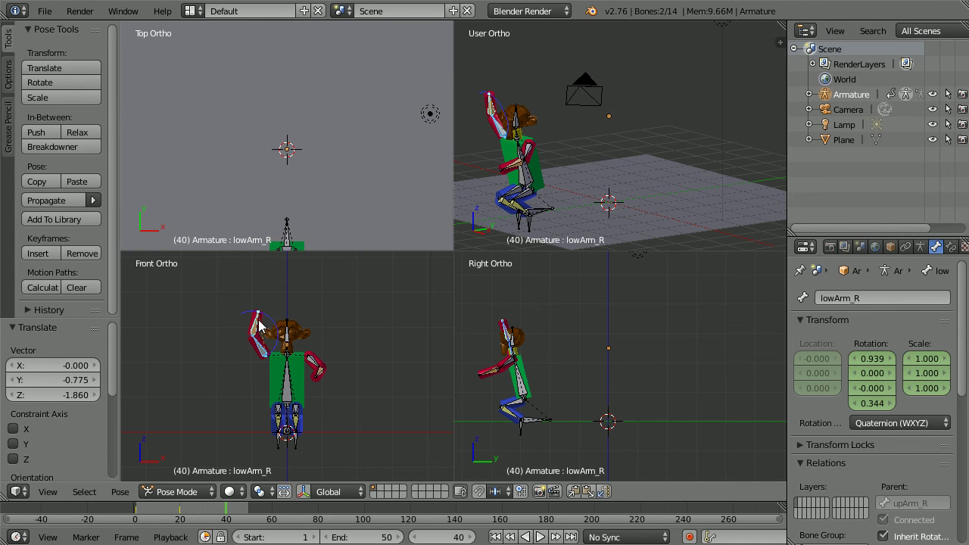
key(ctrl+shift+v)
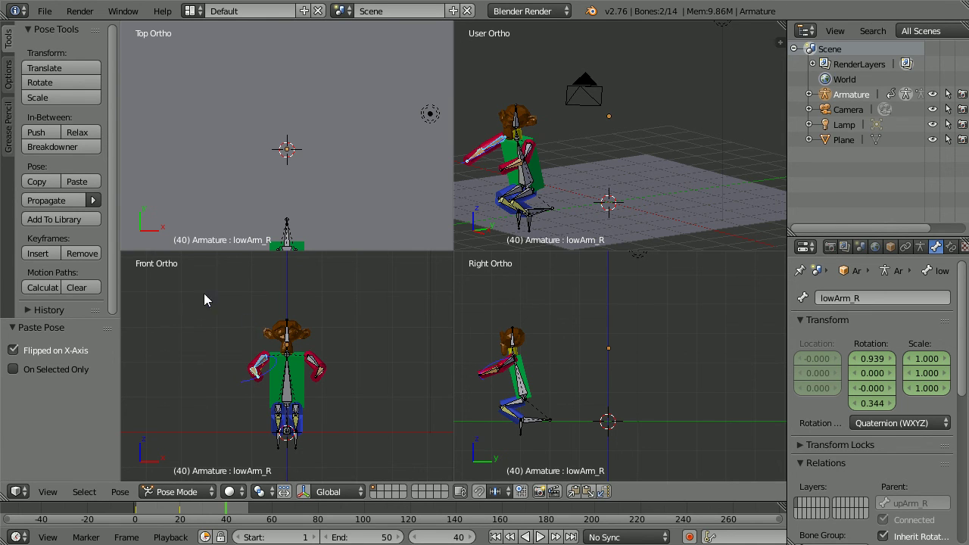
Keyframe the Whole Character landing pose at frame 40, then rewind to frame 1
click(43, 254)
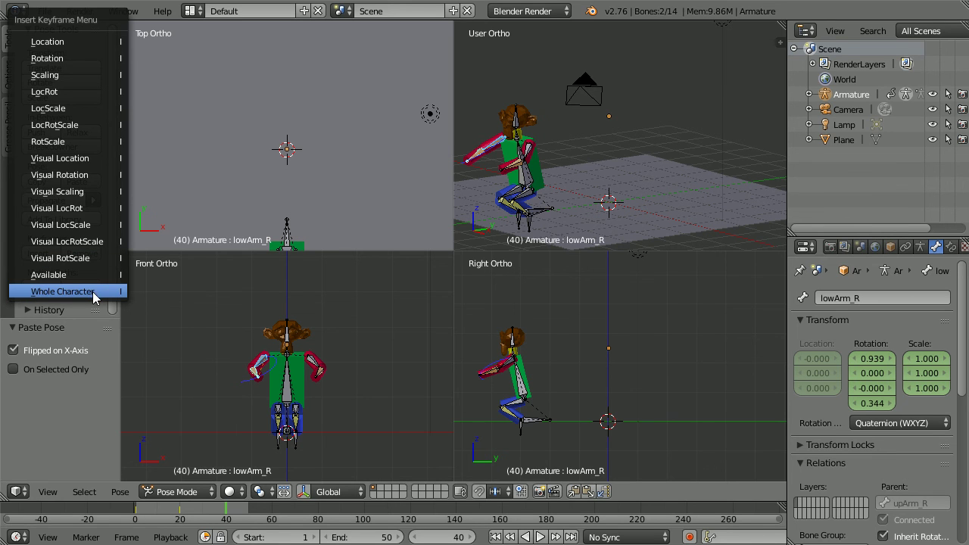
click(69, 291)
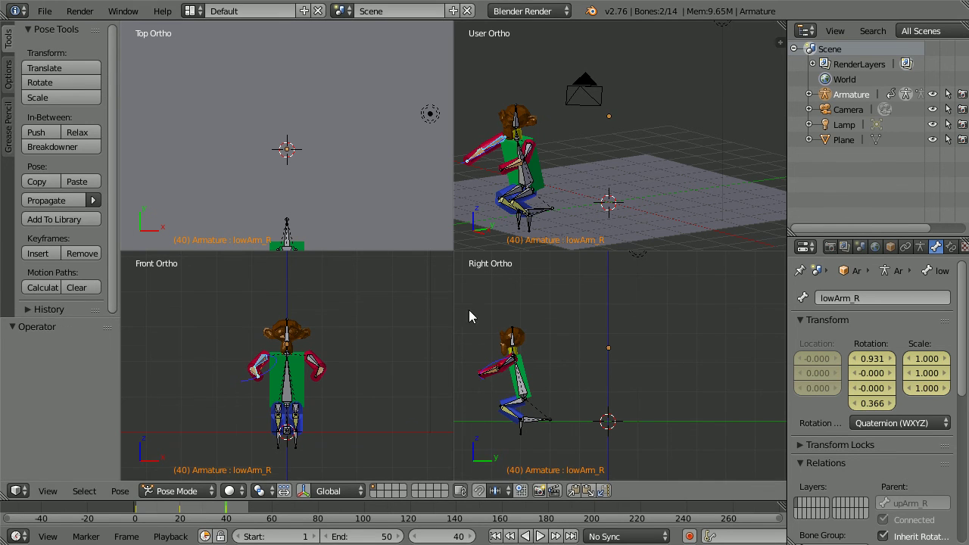
click(511, 536)
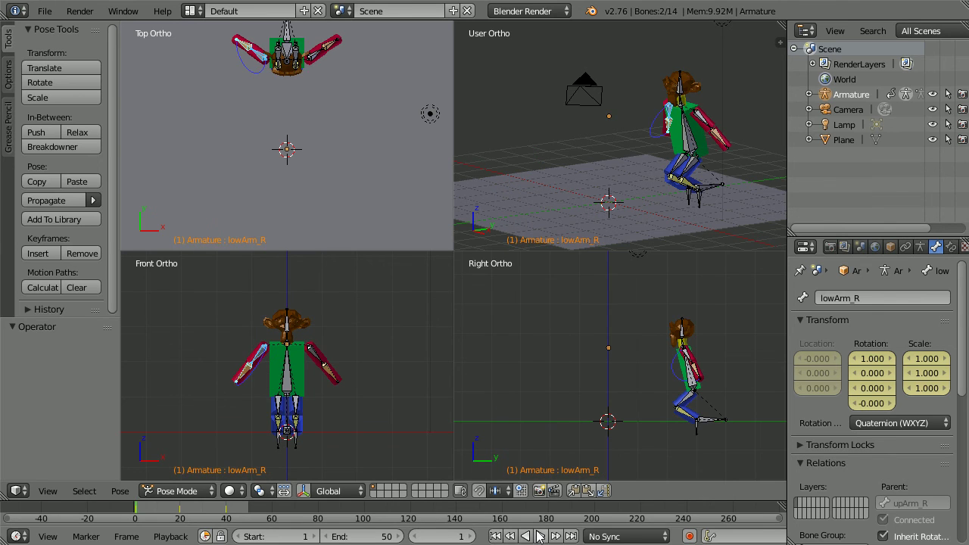
click(540, 536)
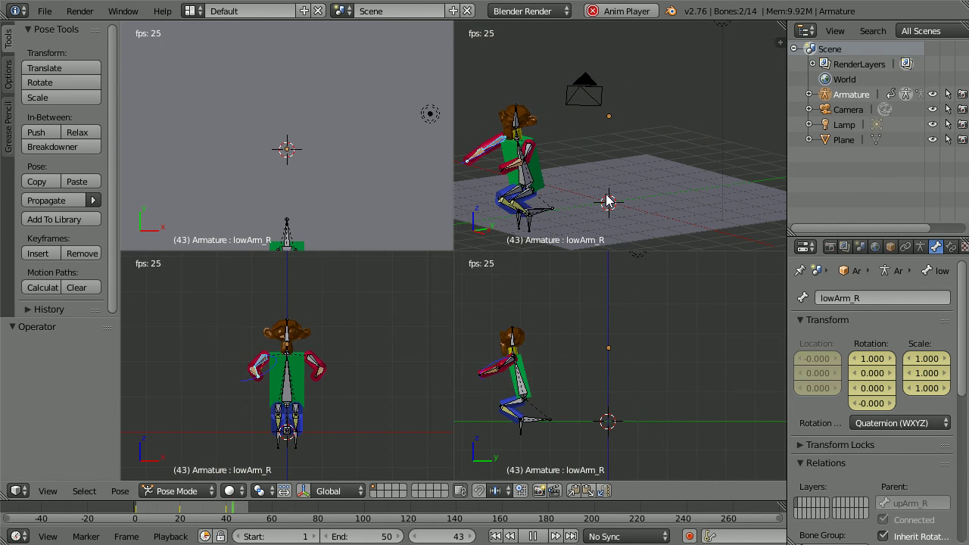
click(533, 535)
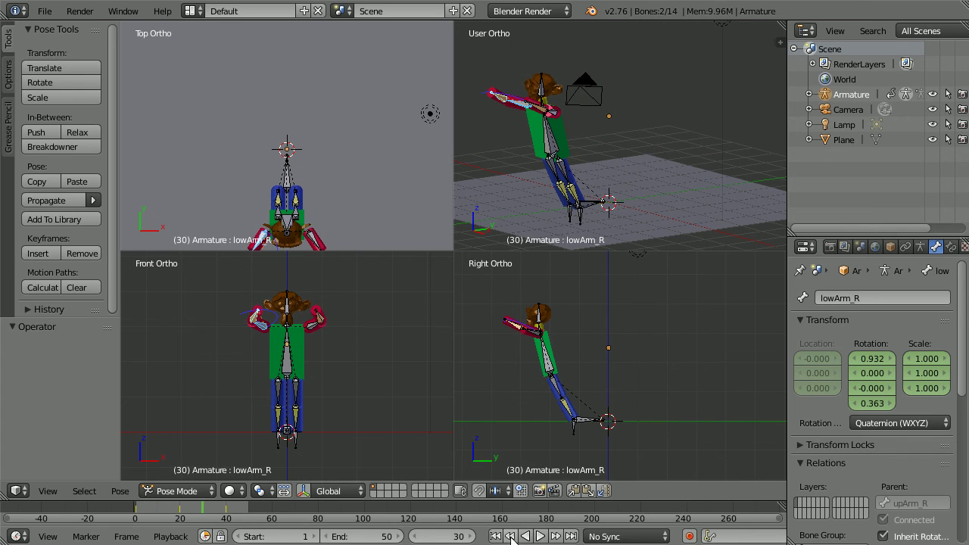
click(495, 536)
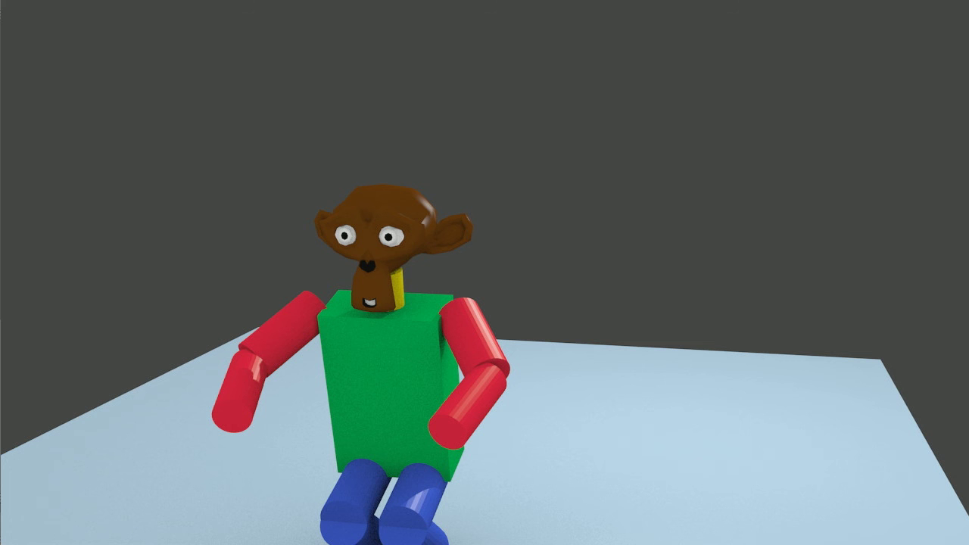